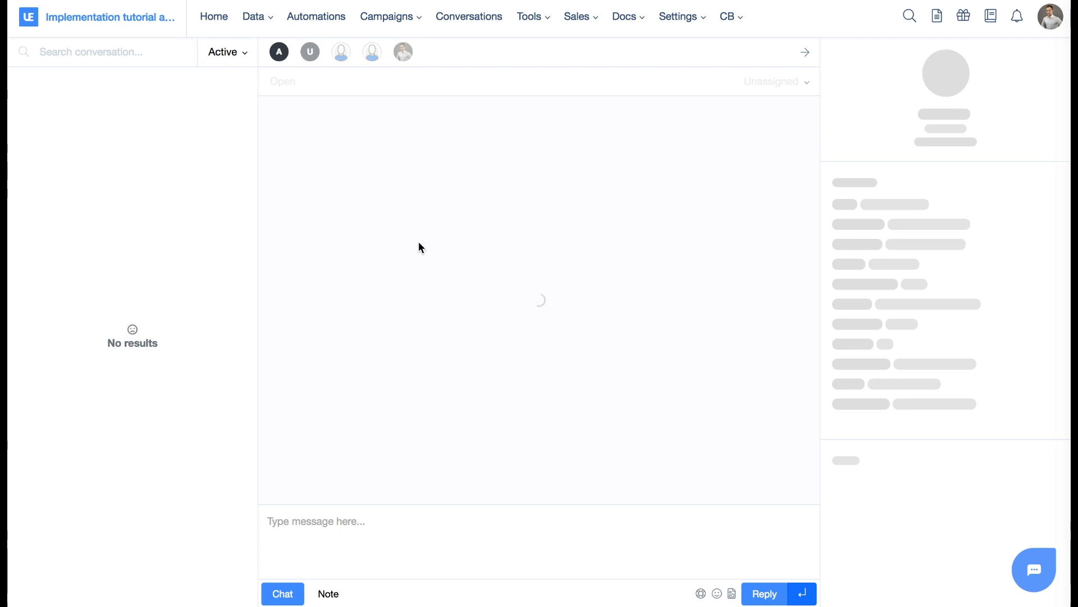
Switch to the WooCommerce demo shop and send "Hi there!" as a visitor through the chat widget.
{"action": "key", "text": "ctrl+Left"}
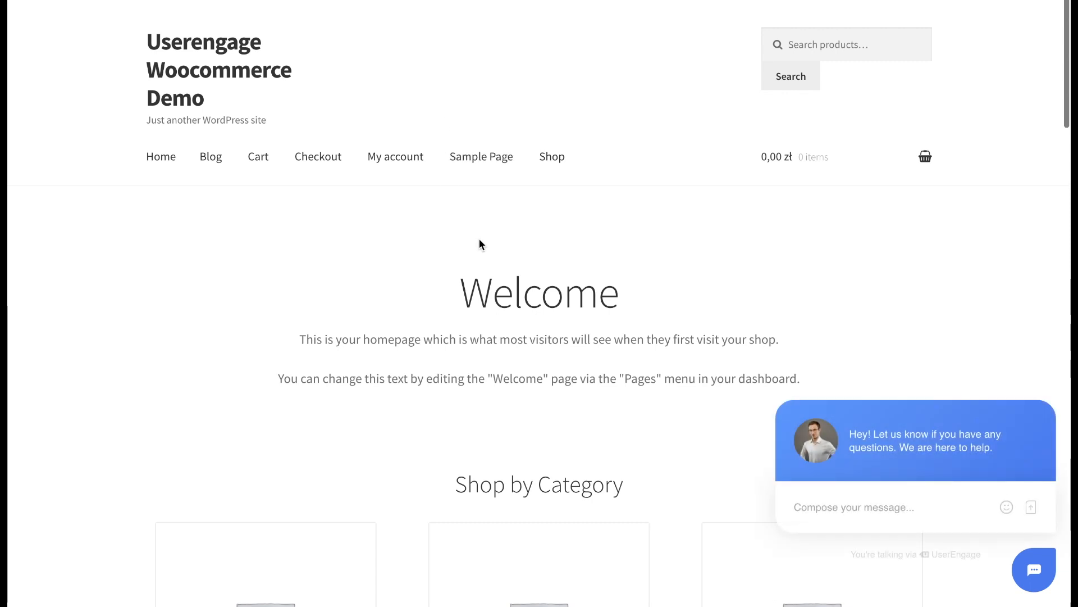
{"action": "scroll", "coordinate": [479, 244], "scroll_direction": "down", "scroll_amount": 4}
{"action": "mouse_move", "coordinate": [1012, 476]}
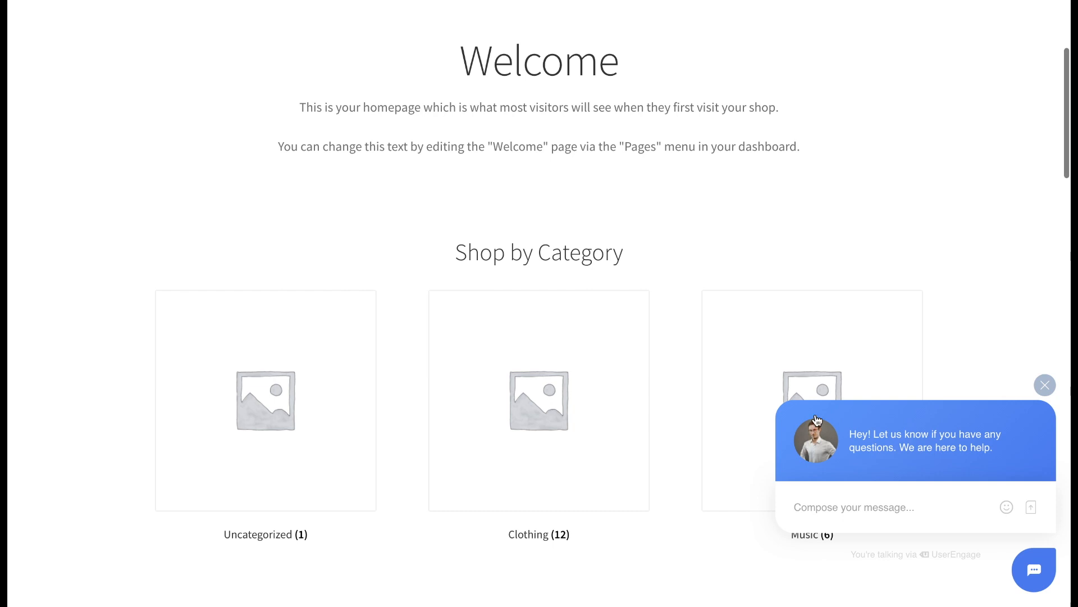
{"action": "left_click", "coordinate": [882, 434]}
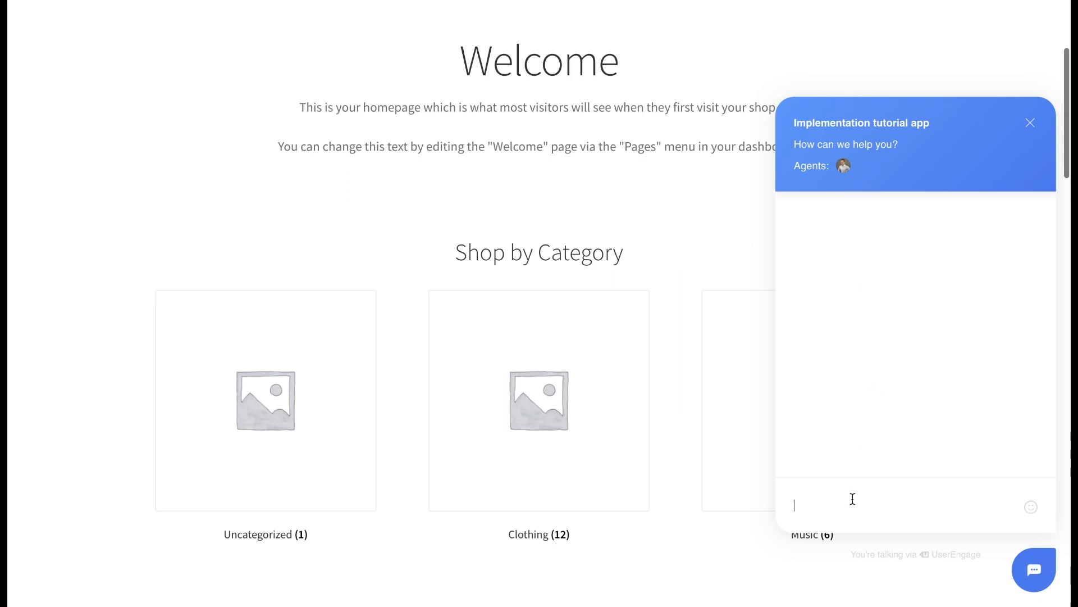
{"action": "type", "text": "Hi there!"}
{"action": "key", "text": "Return"}
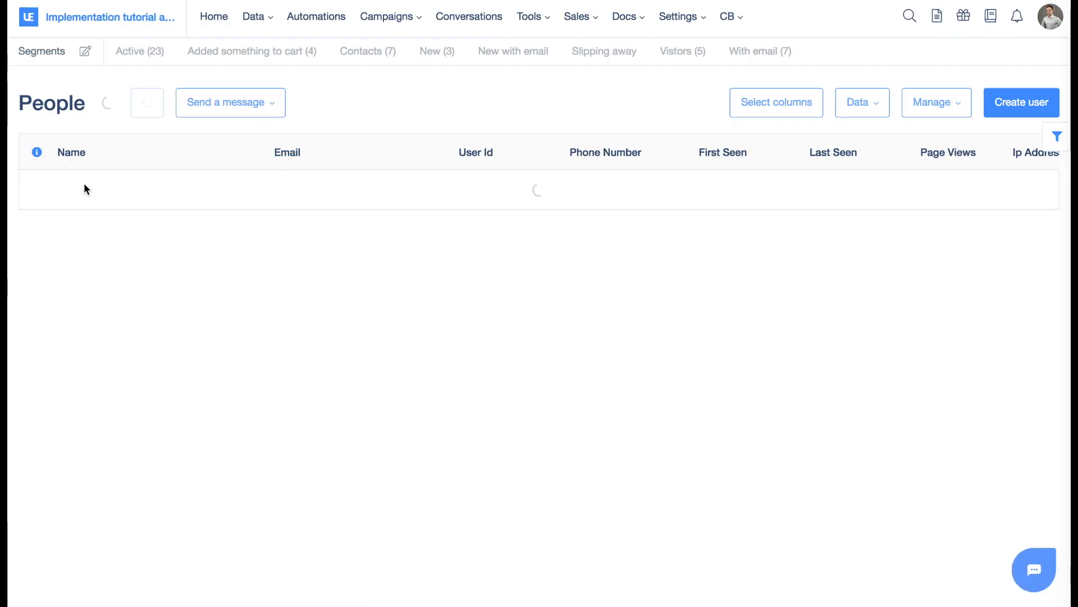
Open the new visitor's profile in the People list, and submit the visitor's email address in the demo shop's chat.
{"action": "left_click", "coordinate": [122, 197]}
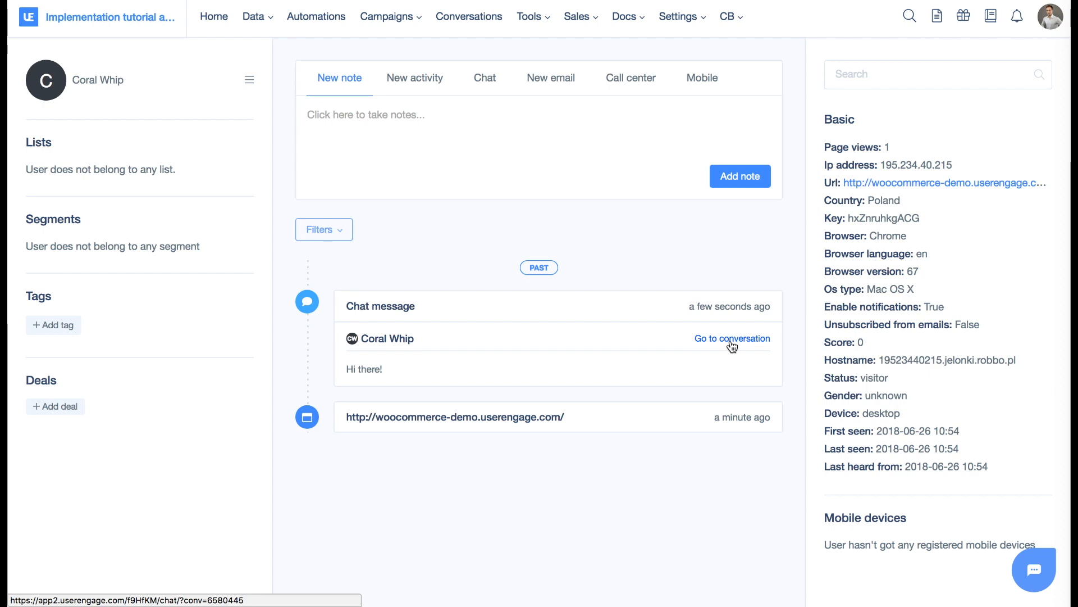
{"action": "key", "text": "ctrl+Left"}
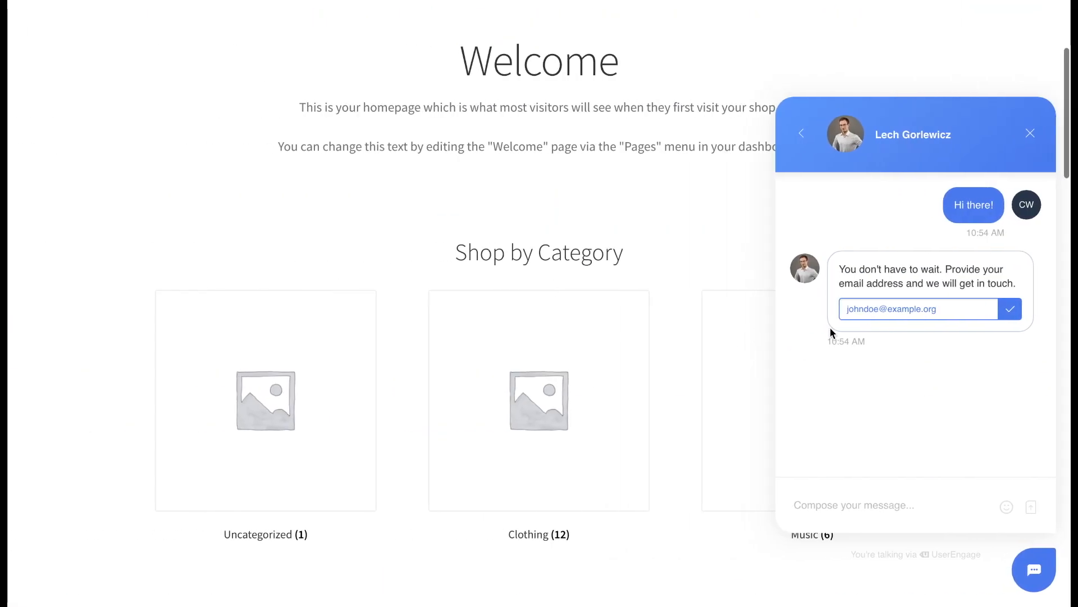
{"action": "left_click", "coordinate": [892, 312]}
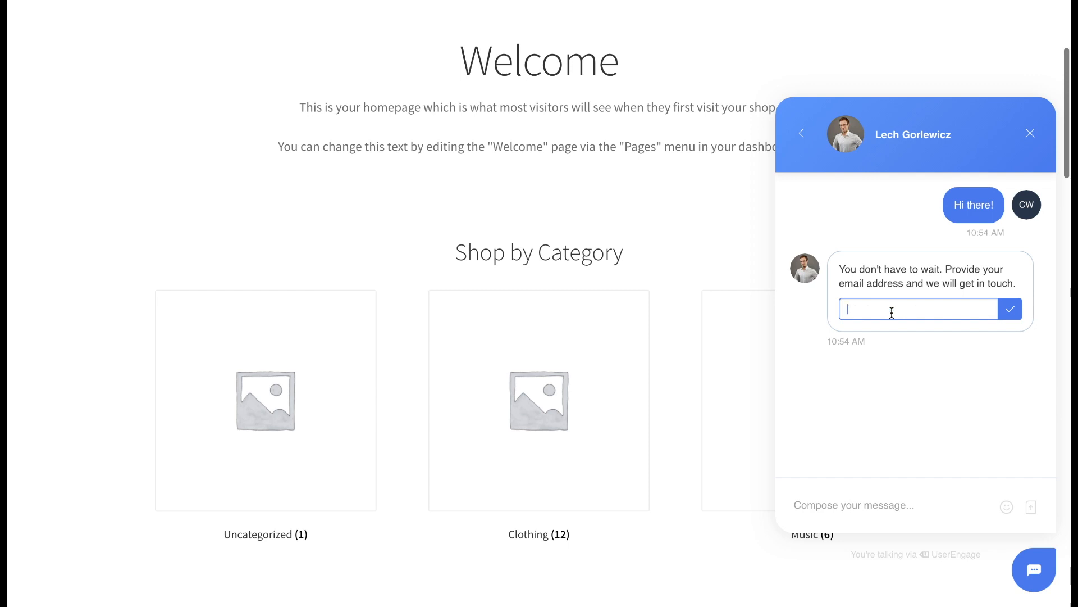
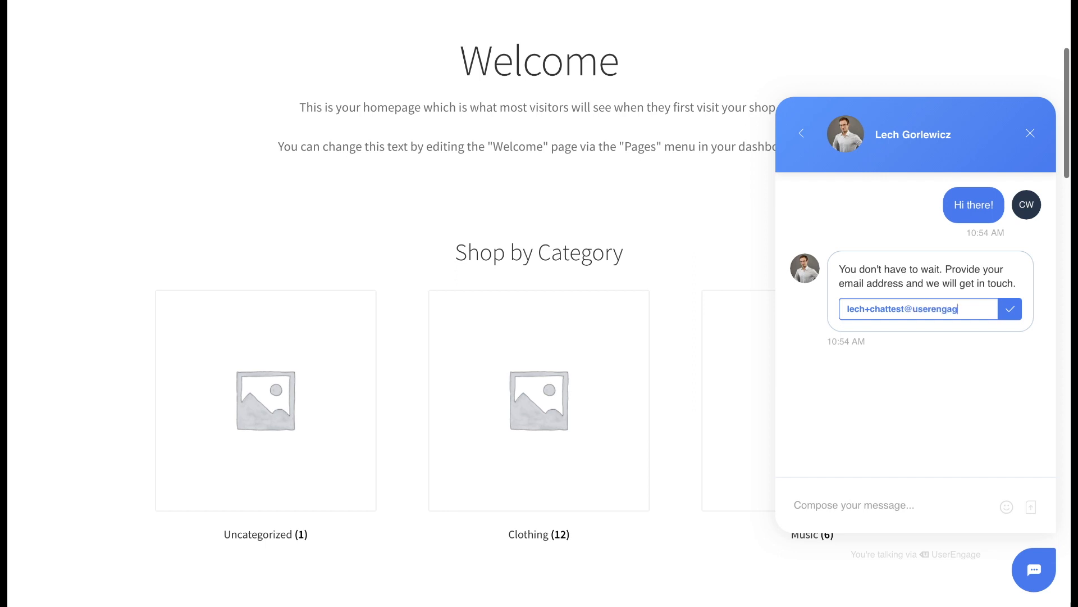
{"action": "left_click", "coordinate": [1010, 317]}
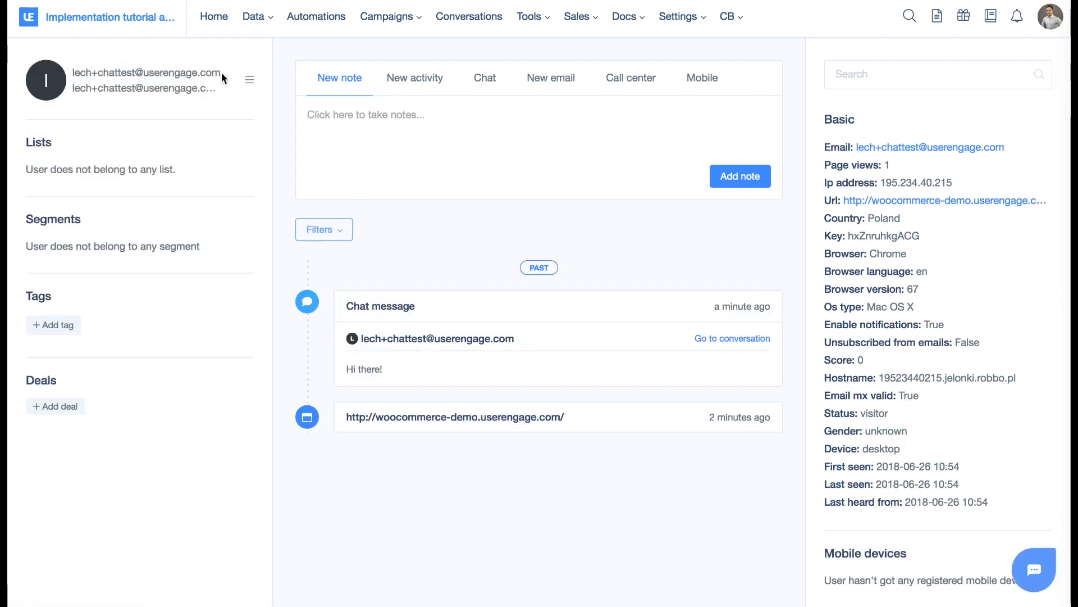
Go to the visitor's conversation from the profile's chat message and examine the visitor information beside it.
{"action": "left_click", "coordinate": [729, 340]}
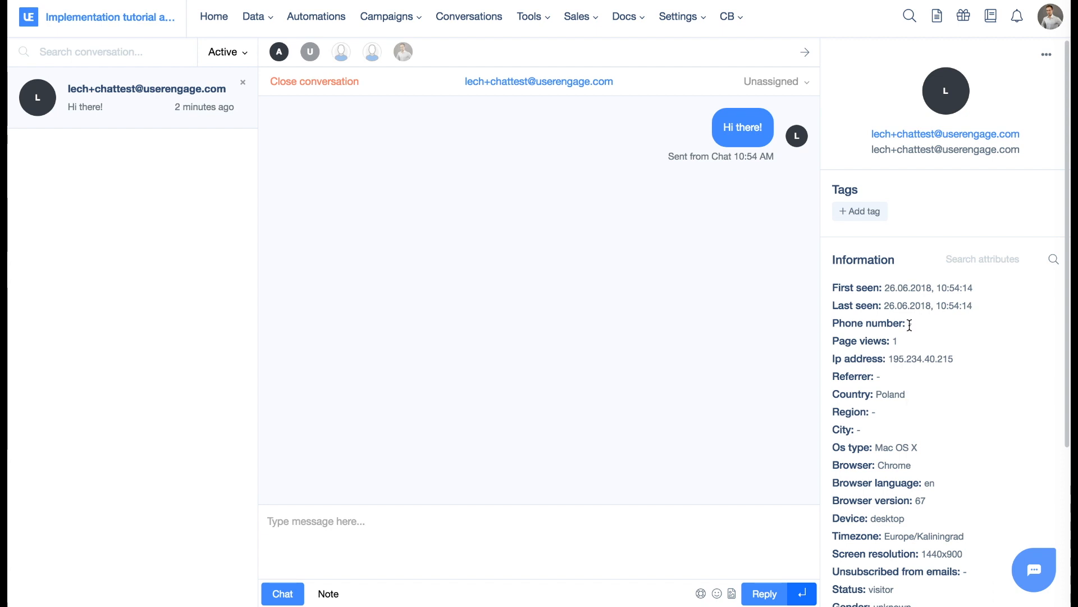
{"action": "scroll", "coordinate": [910, 325], "scroll_direction": "down", "scroll_amount": 5}
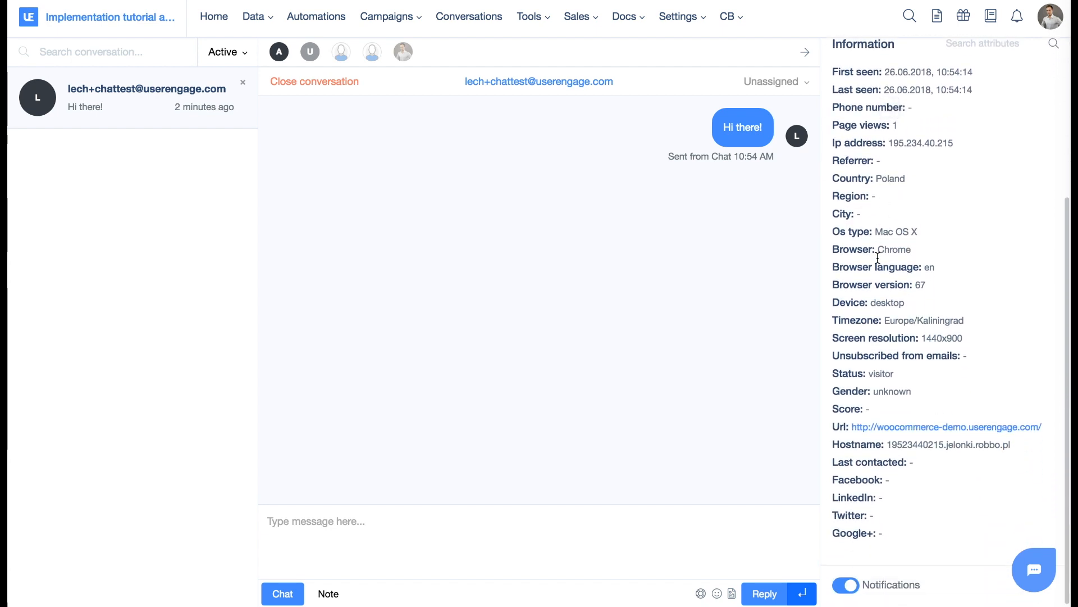
{"action": "scroll", "coordinate": [896, 468], "scroll_direction": "up", "scroll_amount": 1}
{"action": "scroll", "coordinate": [897, 467], "scroll_direction": "up", "scroll_amount": 5}
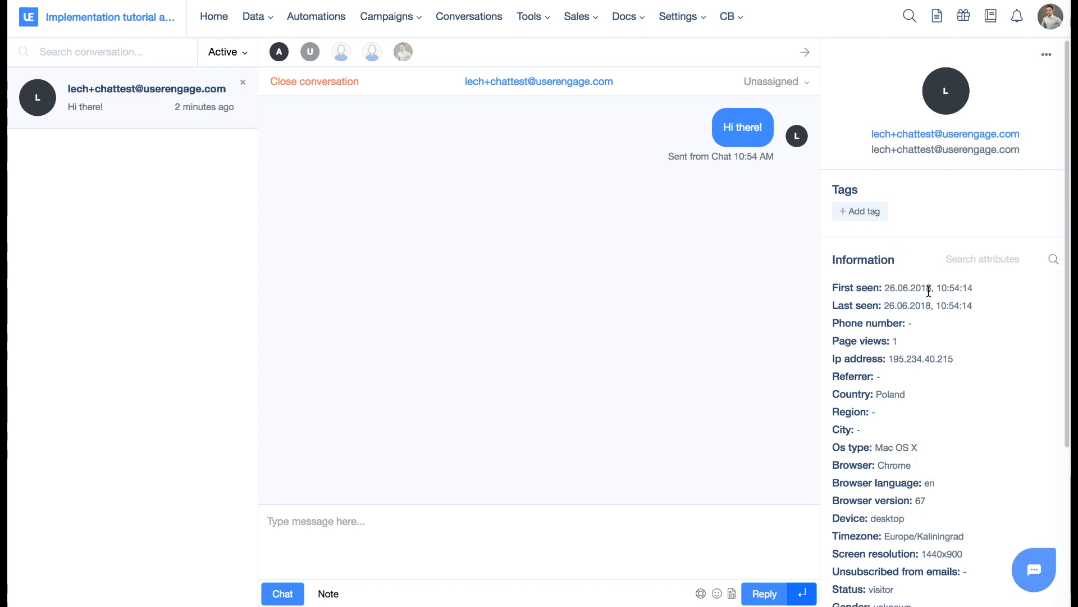
{"action": "scroll", "coordinate": [929, 291], "scroll_direction": "down", "scroll_amount": 1}
{"action": "scroll", "coordinate": [929, 291], "scroll_direction": "down", "scroll_amount": 5}
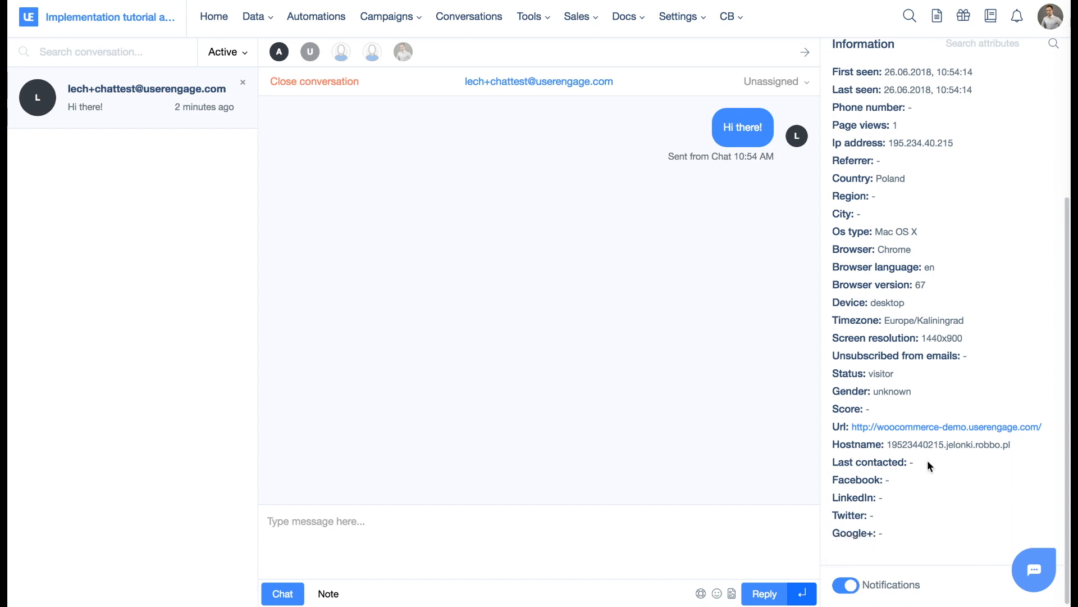
{"action": "scroll", "coordinate": [928, 460], "scroll_direction": "up", "scroll_amount": 5}
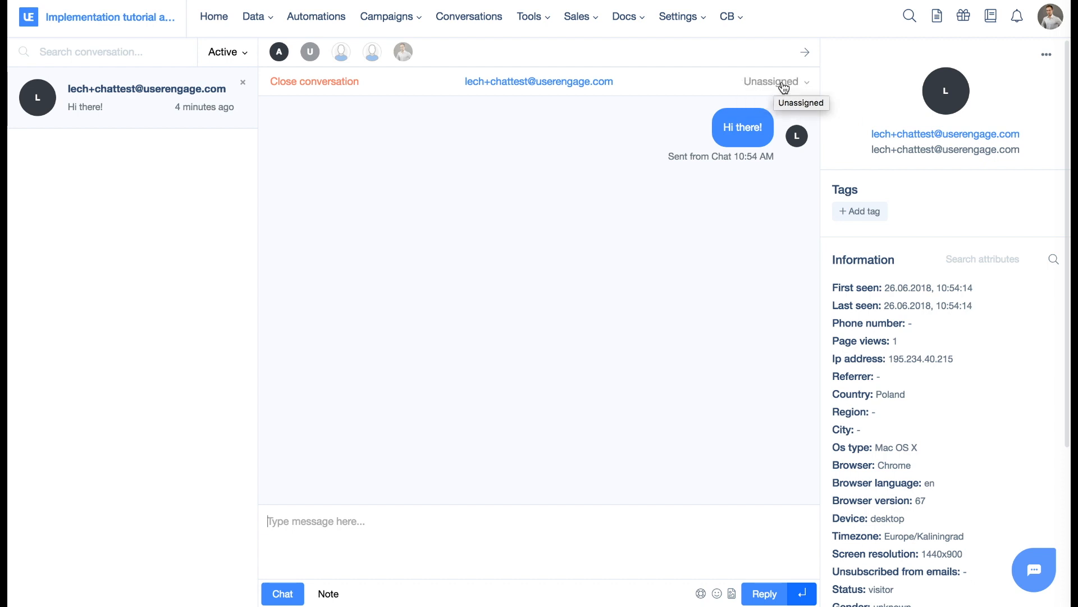
Look over the conversation's assignee options, and examine the notification settings for conversations assigned to others.
{"action": "left_click", "coordinate": [805, 83]}
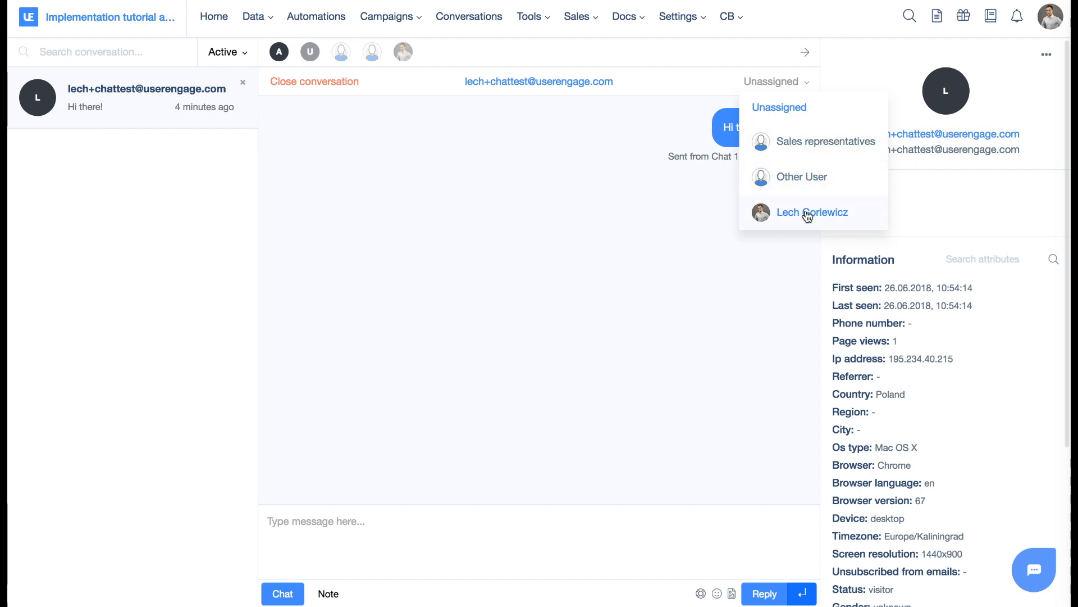
{"action": "left_click", "coordinate": [649, 228]}
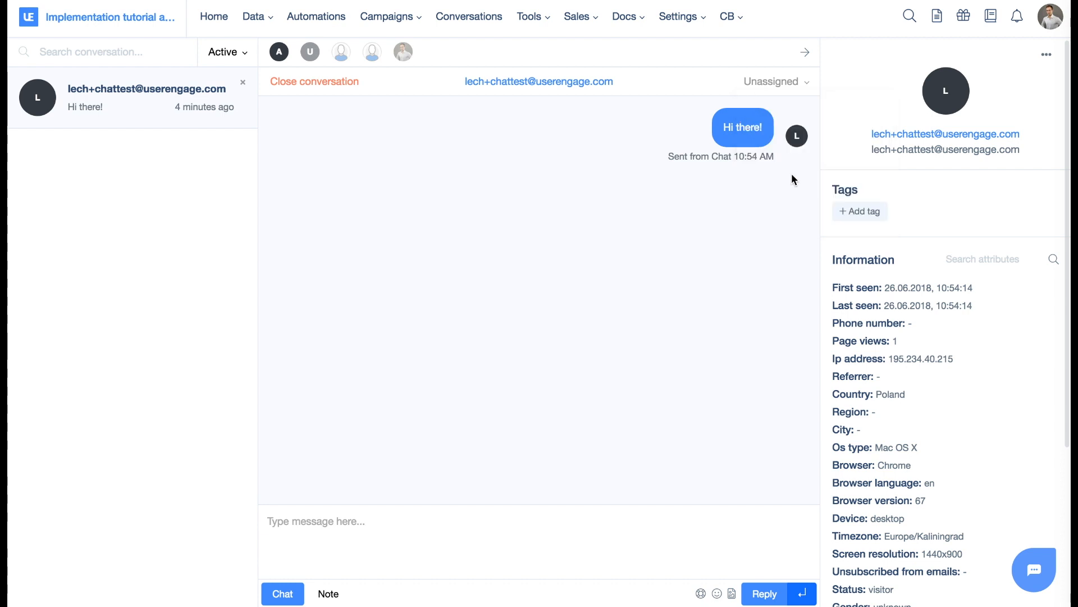
{"action": "left_click", "coordinate": [1053, 20]}
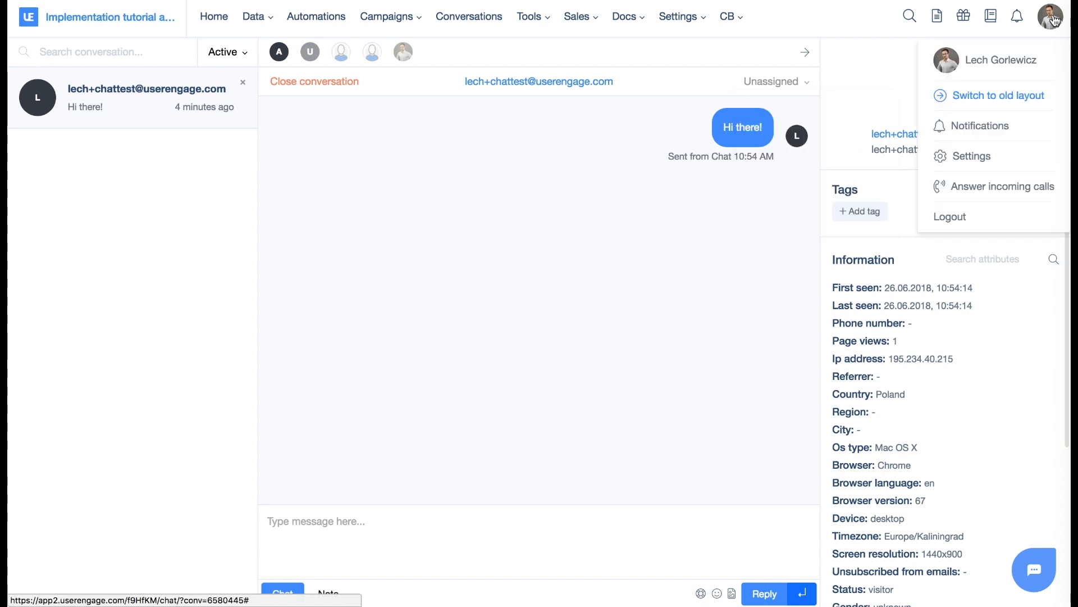
{"action": "left_click", "coordinate": [996, 124]}
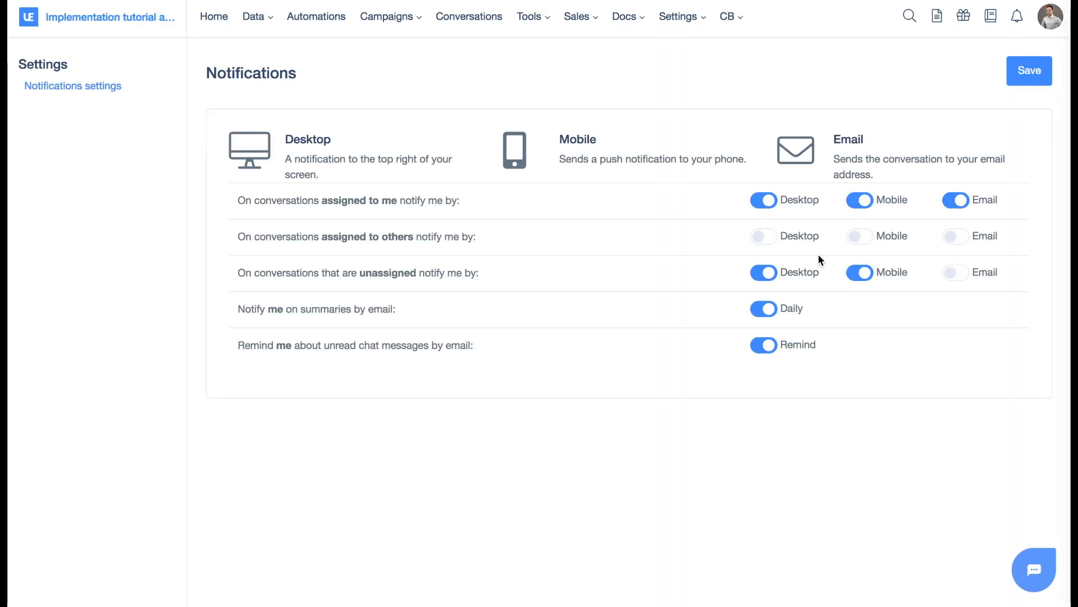
{"action": "left_click_drag", "start_coordinate": [235, 237], "coordinate": [478, 245]}
{"action": "left_click", "coordinate": [477, 239]}
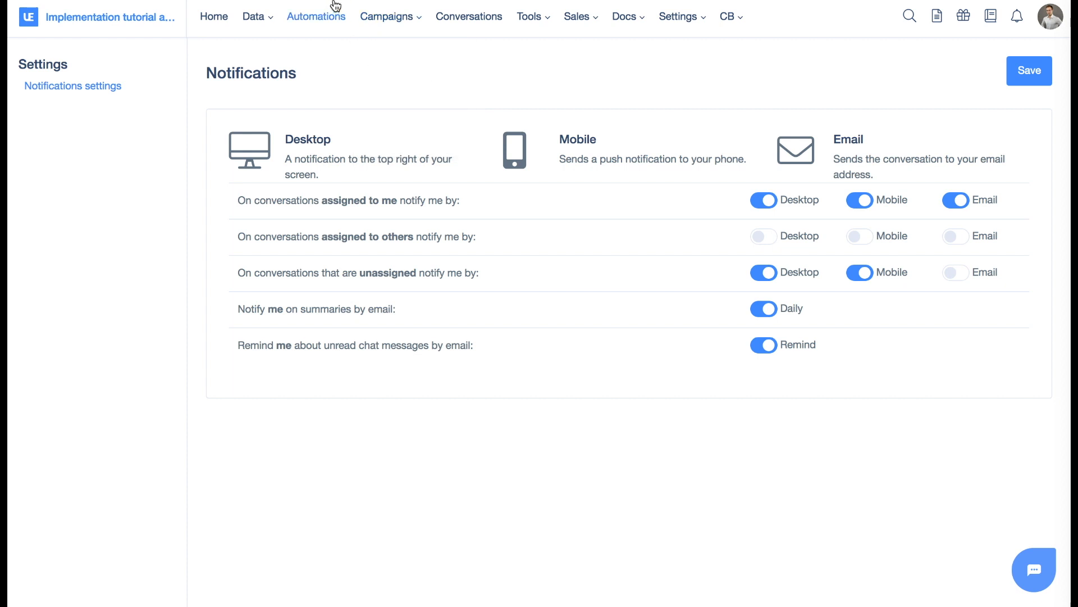
Return to Conversations and assign the unassigned "Hi there!" conversation to the logged-in agent.
{"action": "left_click", "coordinate": [469, 17]}
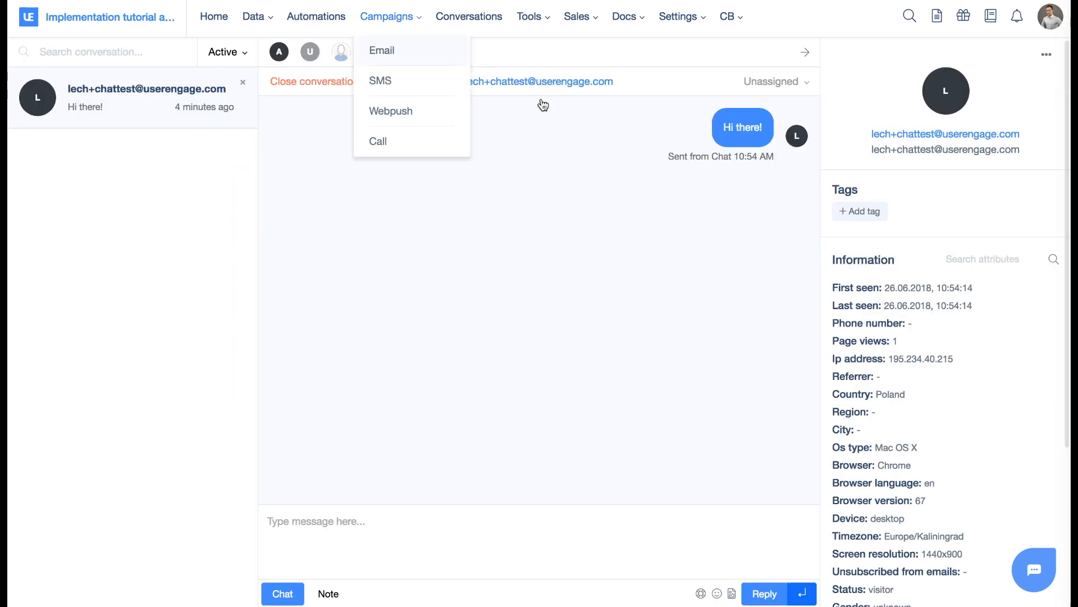
{"action": "left_click", "coordinate": [773, 82]}
{"action": "left_click", "coordinate": [793, 209]}
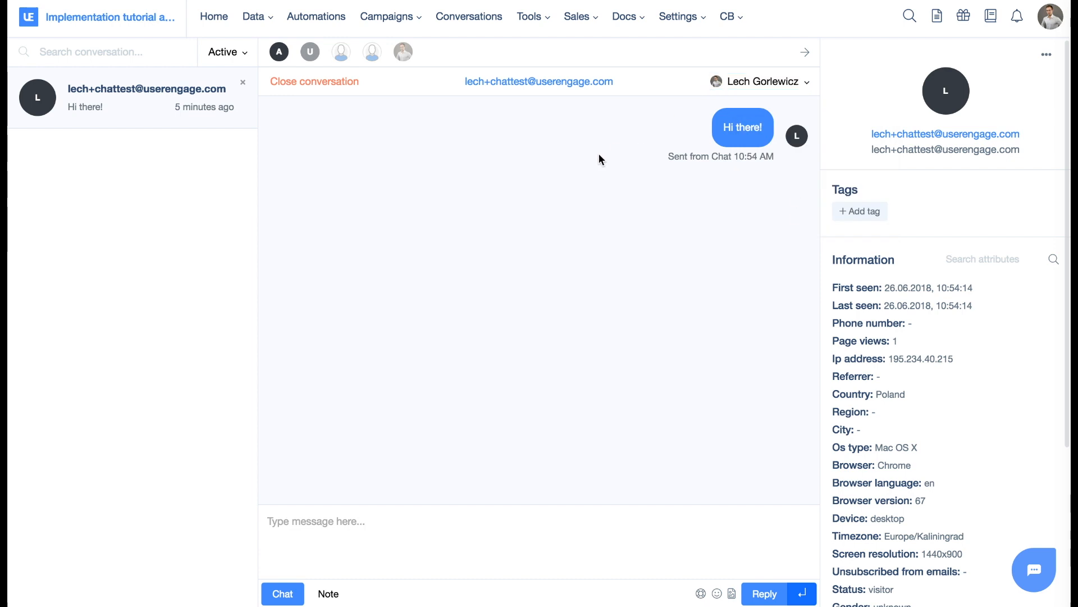
Send the reply "Hello what can I do for you" to the visitor and check it in the demo shop's chat.
{"action": "left_click", "coordinate": [393, 517]}
{"action": "type", "text": "Hello what can I"}
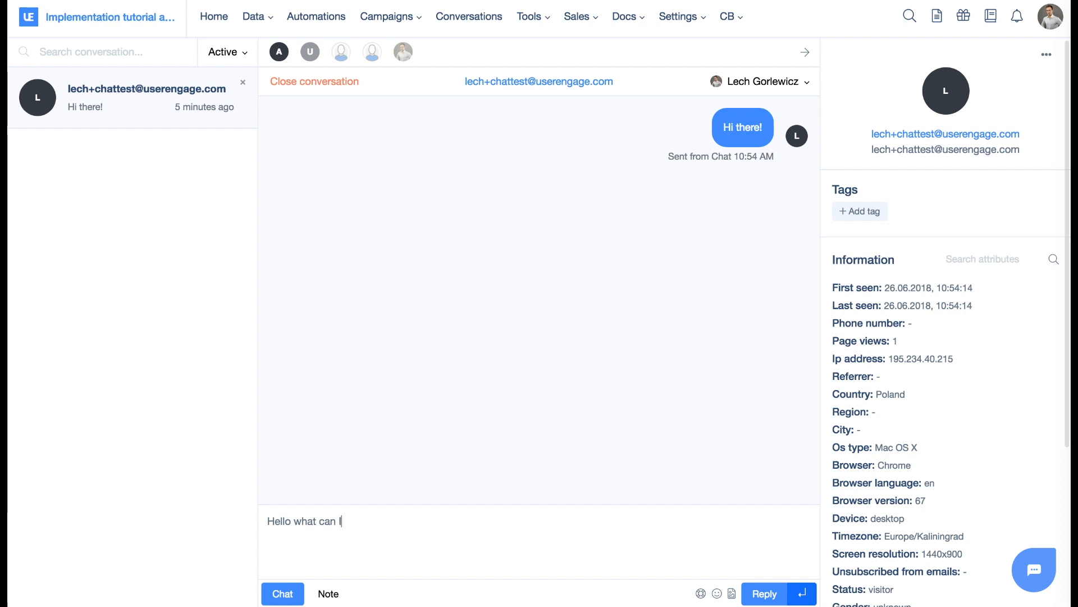
{"action": "type", "text": " do for you"}
{"action": "key", "text": "Return"}
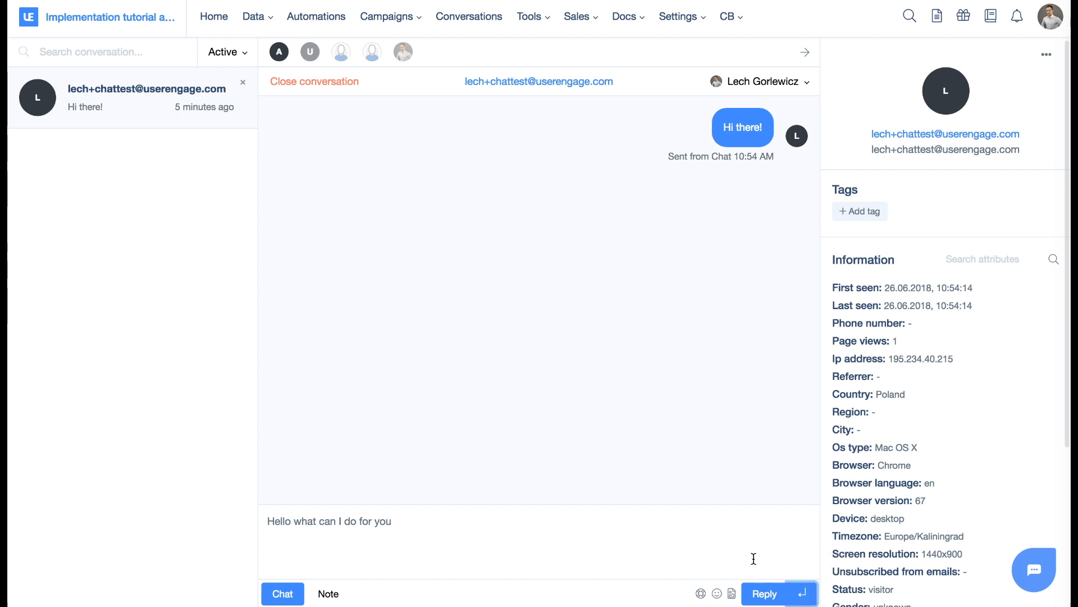
{"action": "key", "text": "Return"}
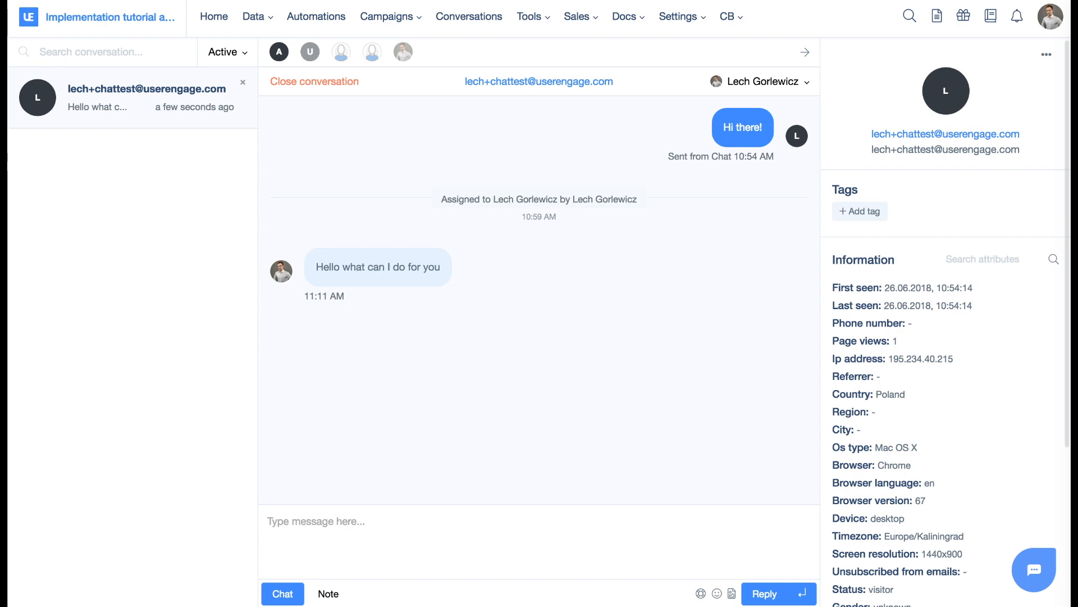
{"action": "key", "text": "ctrl+Left"}
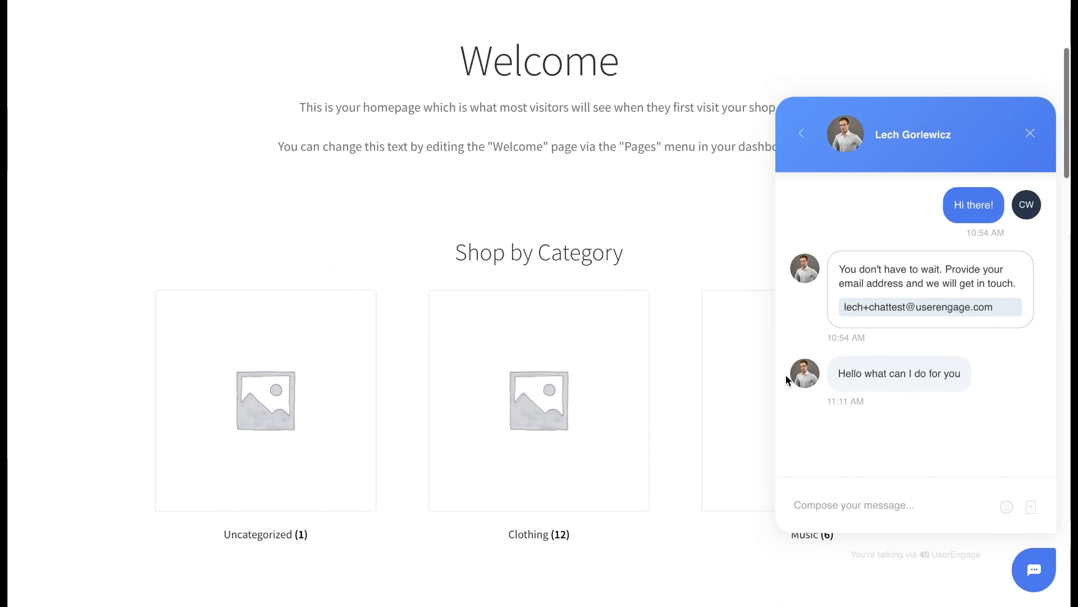
{"action": "key", "text": "ctrl+Right"}
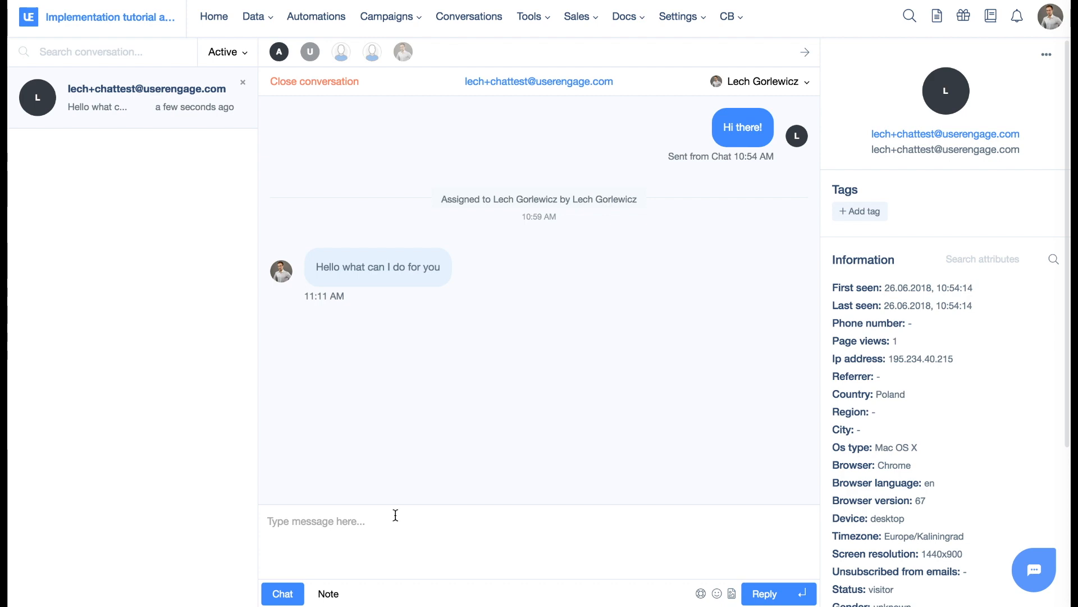
Start a new conversation from the demo shop's chat widget and send "Another question".
{"action": "key", "text": "ctrl+Left"}
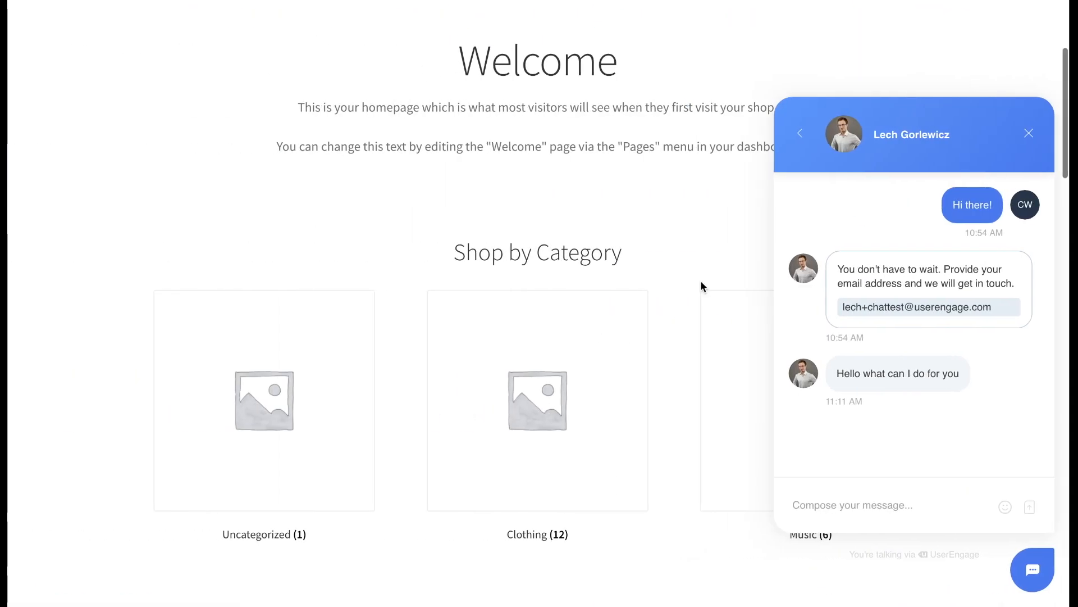
{"action": "left_click", "coordinate": [801, 134]}
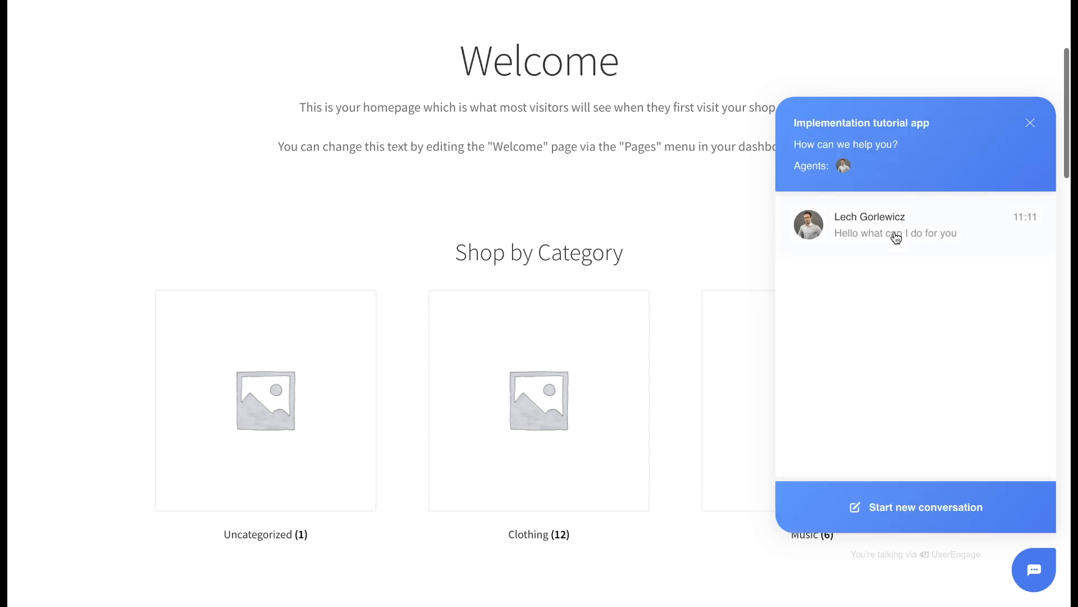
{"action": "left_click", "coordinate": [914, 513]}
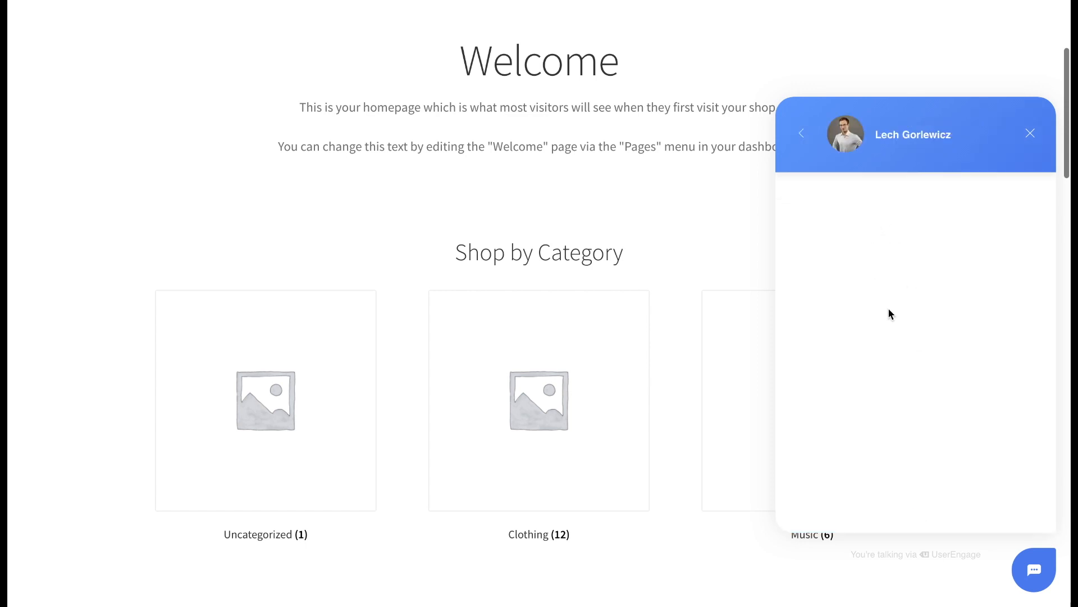
{"action": "left_click", "coordinate": [854, 497]}
{"action": "type", "text": "Another question"}
{"action": "key", "text": "Return"}
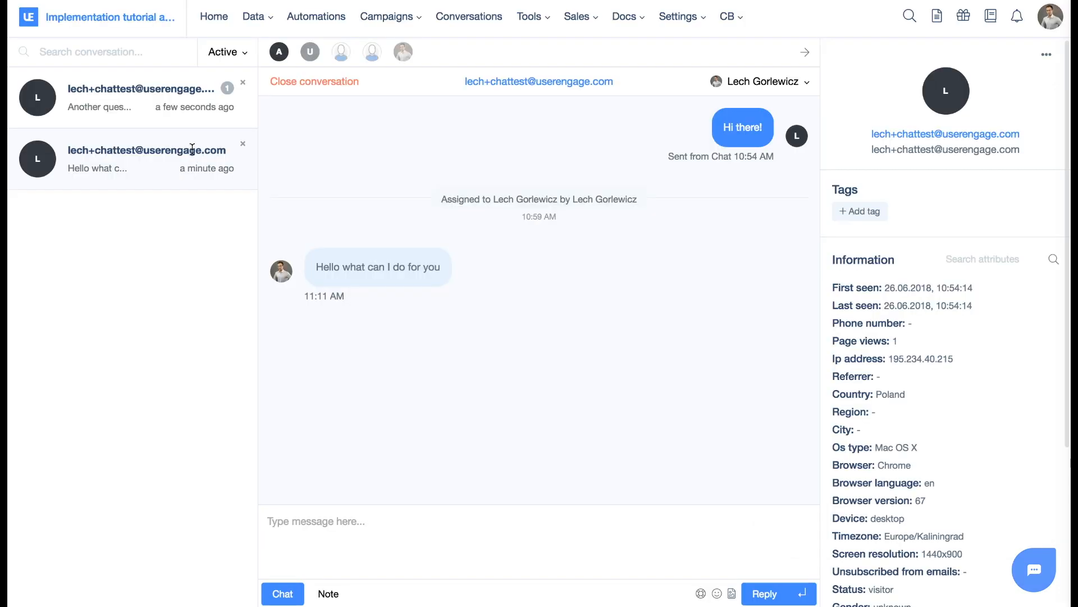
Open the "Another question" conversation, and examine the assignment rule's segment New with email and agent group Sales representatives.
{"action": "left_click", "coordinate": [217, 93]}
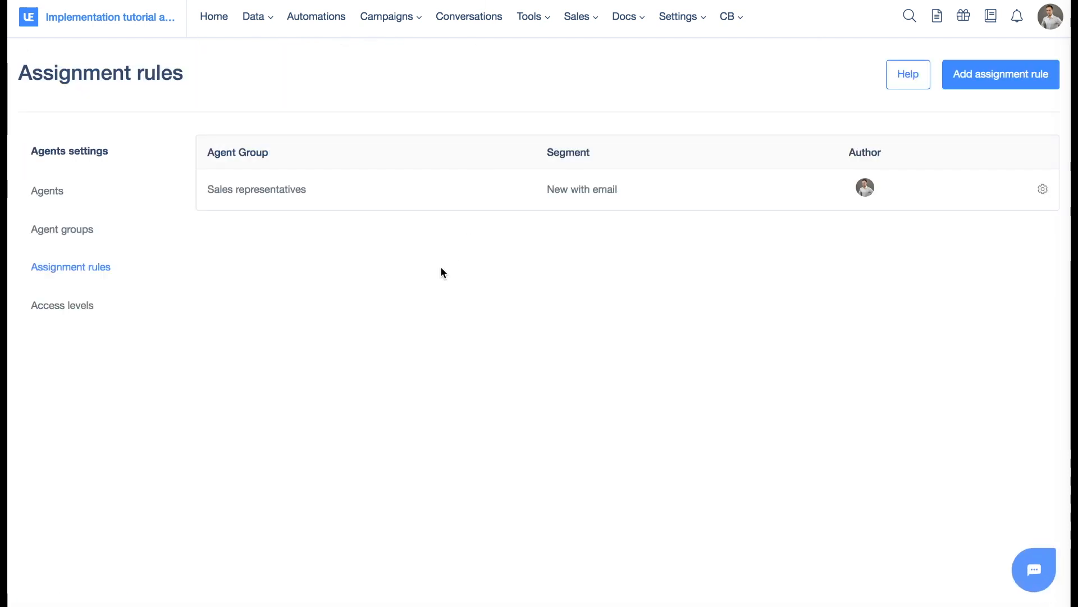
{"action": "left_click_drag", "start_coordinate": [548, 189], "coordinate": [616, 187]}
{"action": "left_click", "coordinate": [624, 187]}
{"action": "left_click_drag", "start_coordinate": [208, 189], "coordinate": [308, 191]}
{"action": "left_click", "coordinate": [308, 190]}
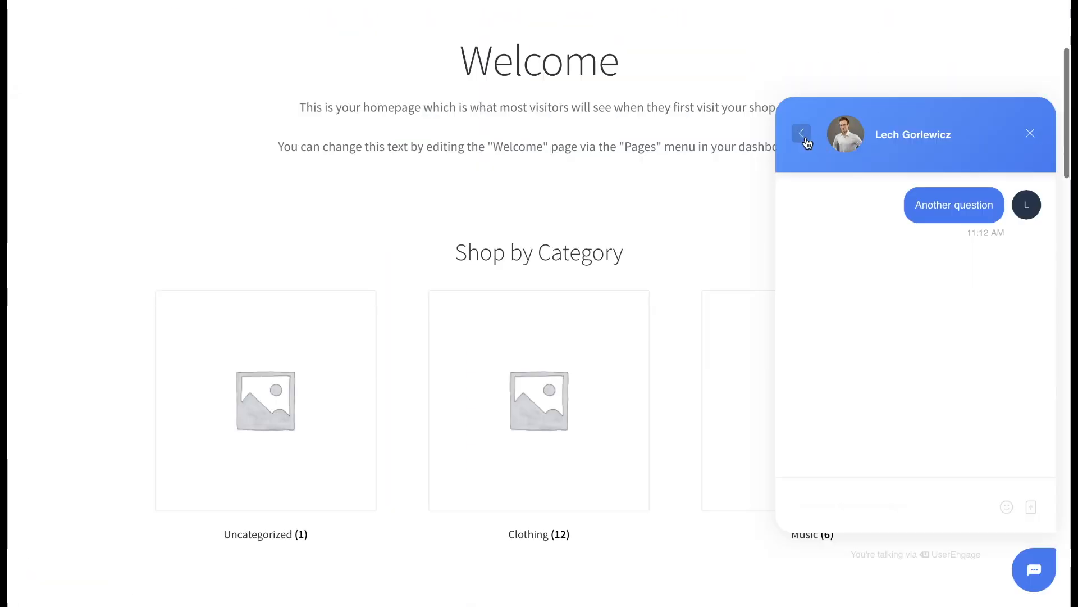
View the conversation list in the demo shop's chat widget and look through the earlier "Hi there!" conversation.
{"action": "left_click", "coordinate": [804, 135]}
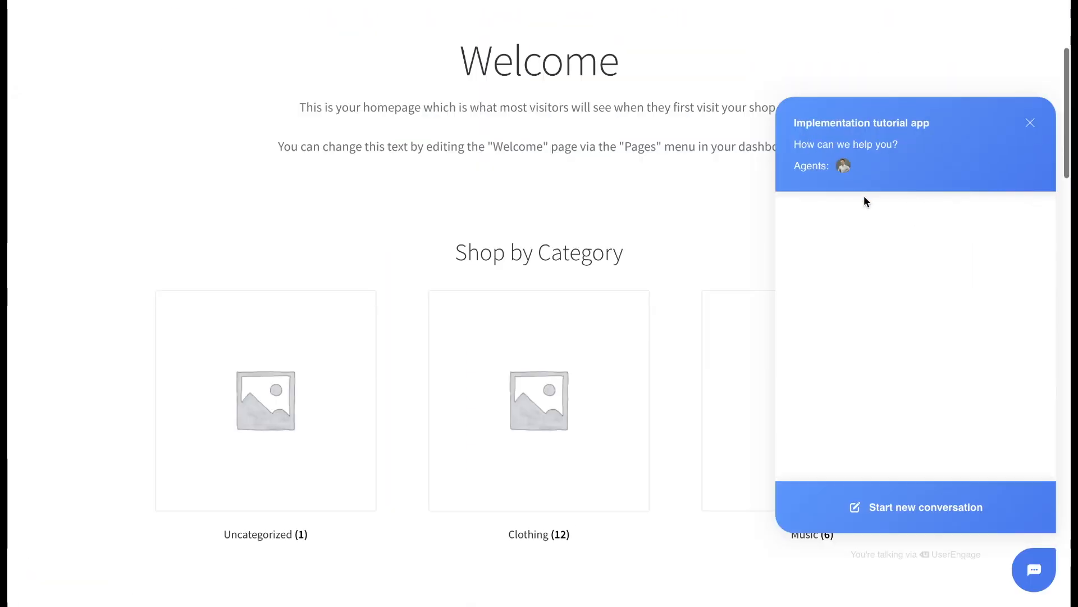
{"action": "left_click", "coordinate": [885, 278]}
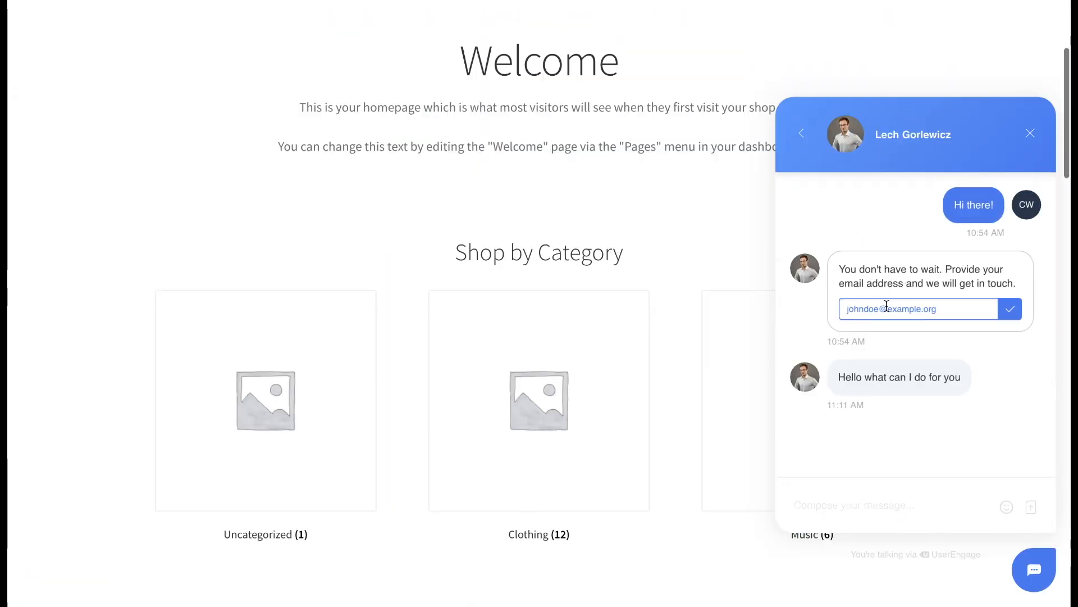
{"action": "left_click", "coordinate": [802, 134]}
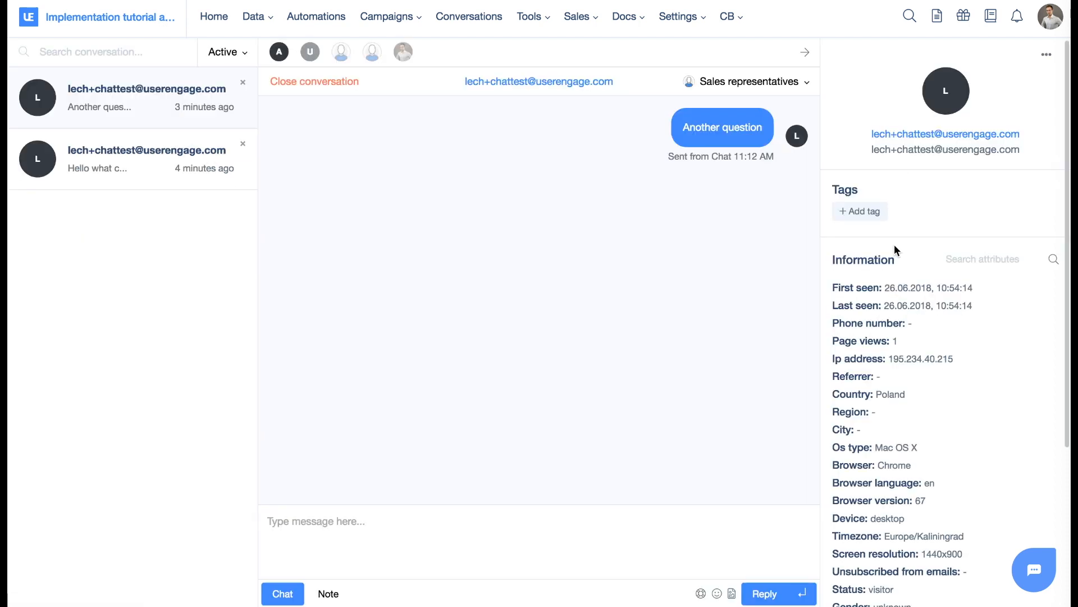
Look through the visitor's information attributes and the conversation list's status filter options.
{"action": "scroll", "coordinate": [893, 292], "scroll_direction": "down", "scroll_amount": 1}
{"action": "scroll", "coordinate": [892, 293], "scroll_direction": "down", "scroll_amount": 3}
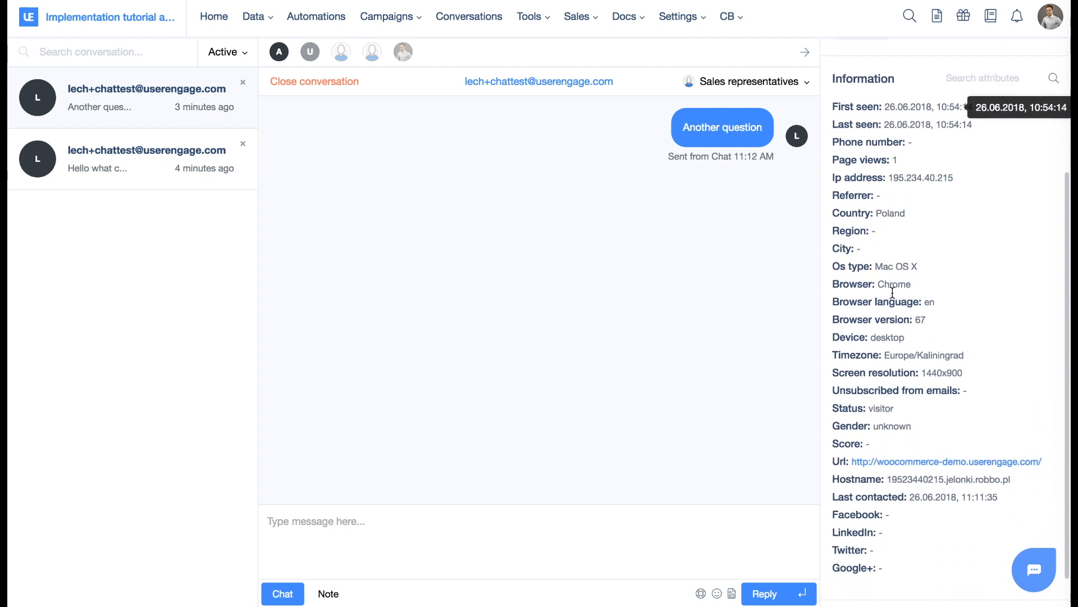
{"action": "scroll", "coordinate": [892, 291], "scroll_direction": "up", "scroll_amount": 3}
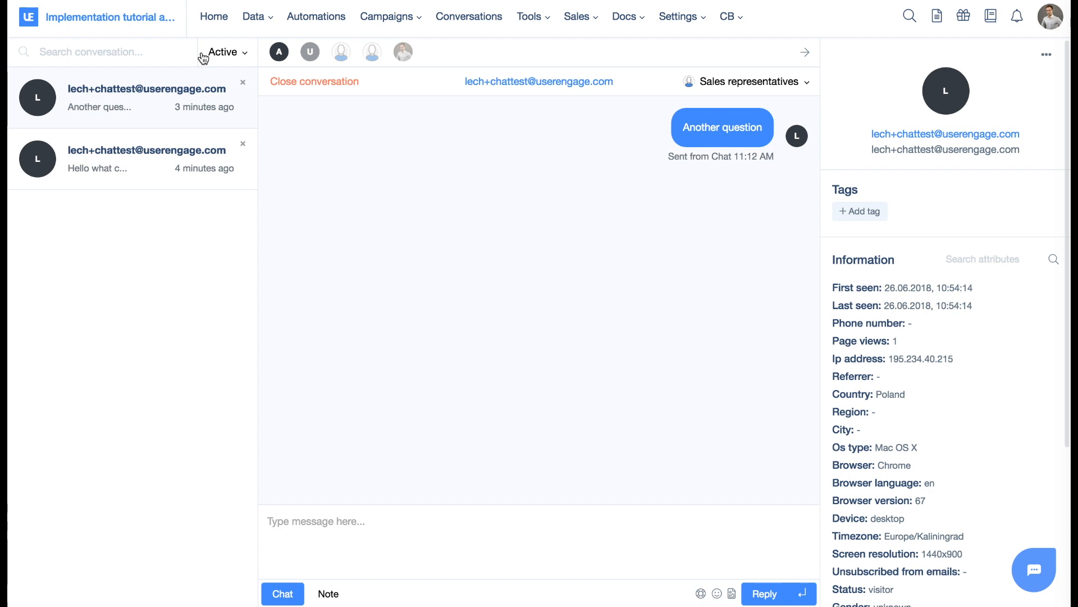
{"action": "left_click", "coordinate": [238, 54]}
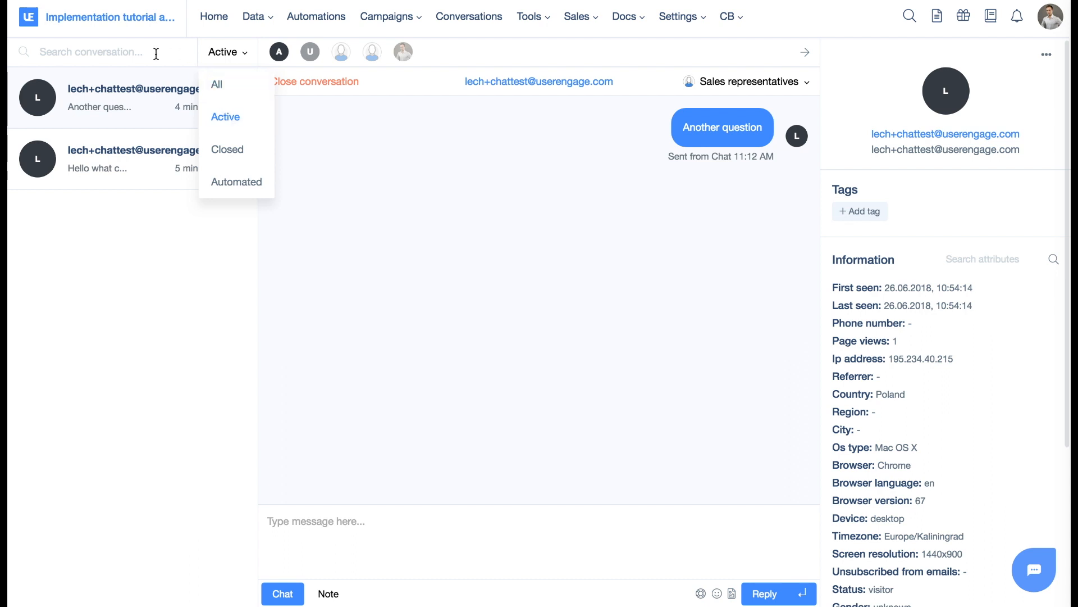
Search the conversations by the contact's first name, and clear the search.
{"action": "left_click", "coordinate": [134, 52]}
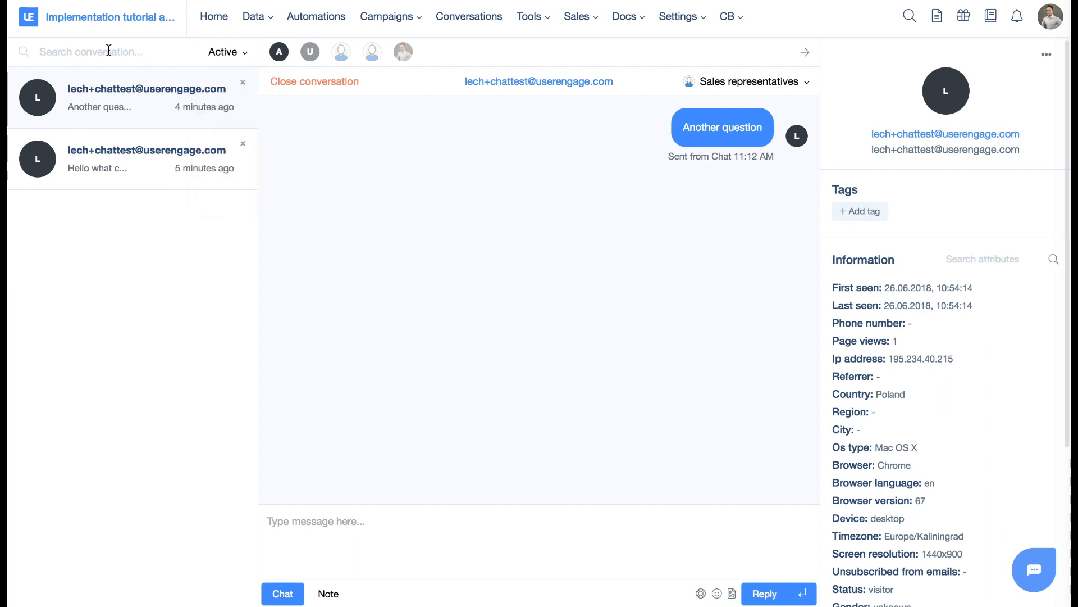
{"action": "type", "text": "lech"}
{"action": "left_click_drag", "start_coordinate": [68, 51], "coordinate": [38, 54]}
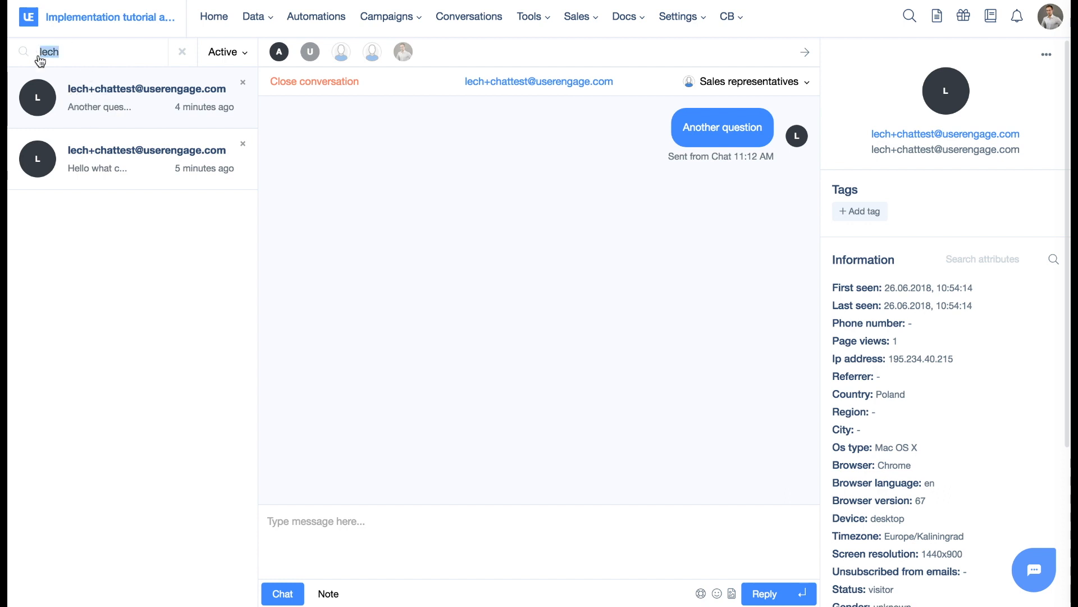
{"action": "key", "text": "BackSpace"}
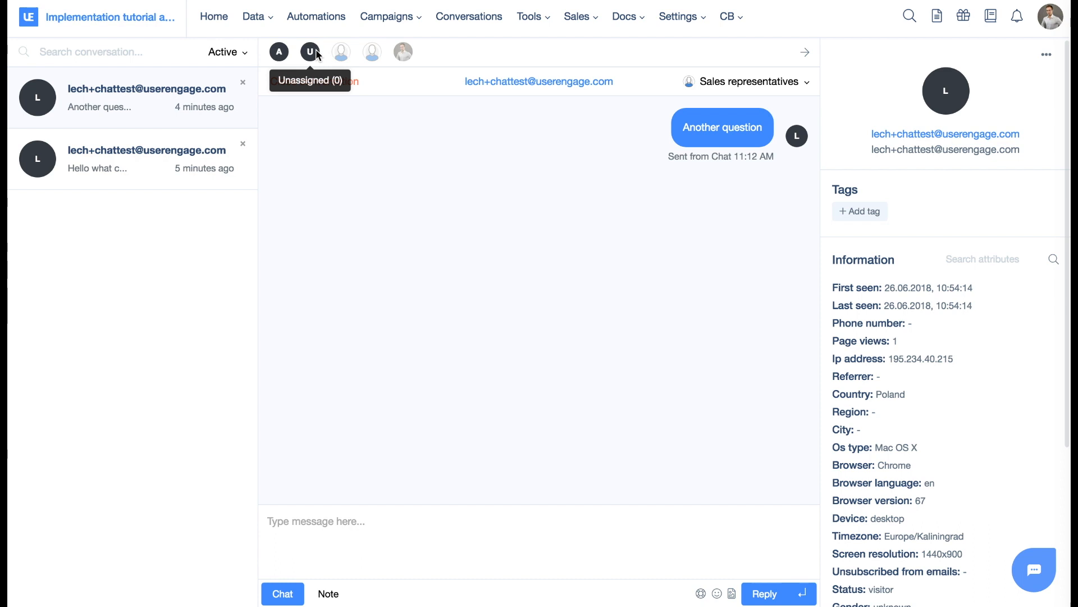
View the conversations assigned to the own agent account and to Sales representatives, and return to all conversations.
{"action": "left_click", "coordinate": [405, 51]}
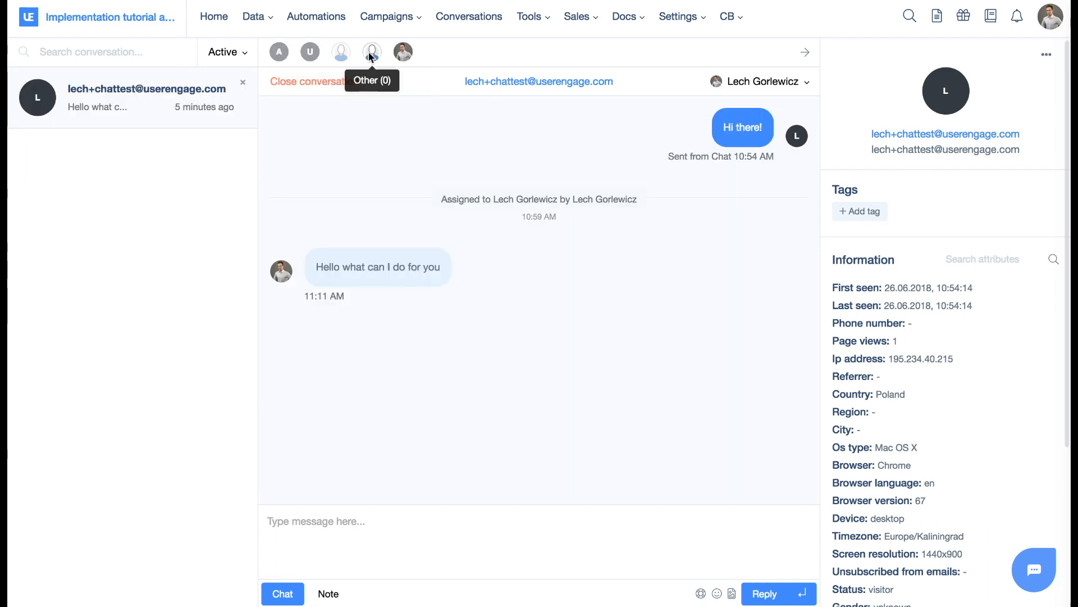
{"action": "left_click", "coordinate": [346, 55]}
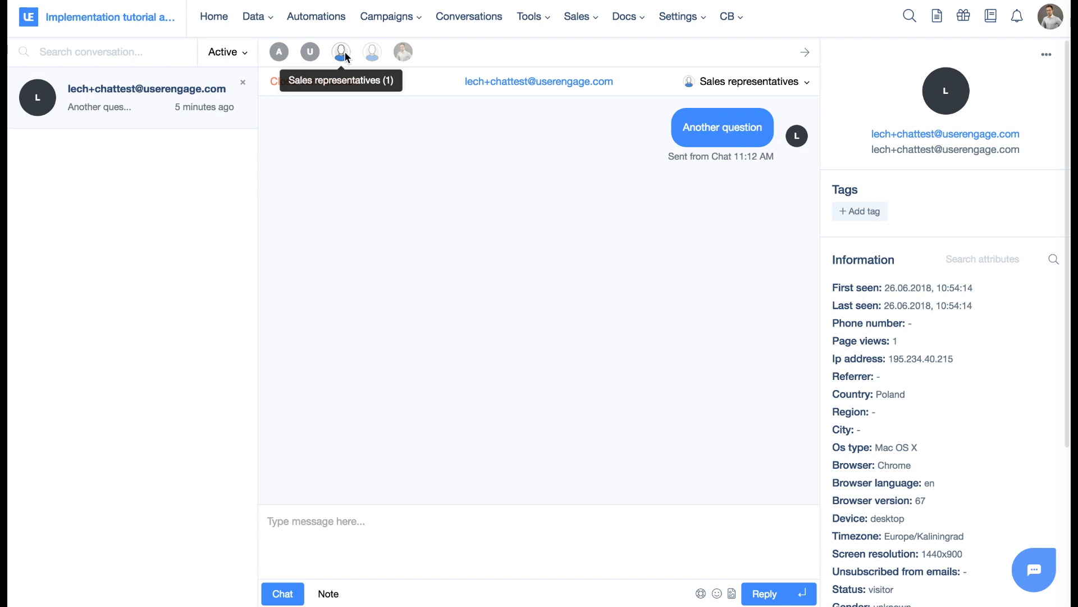
{"action": "left_click", "coordinate": [403, 51]}
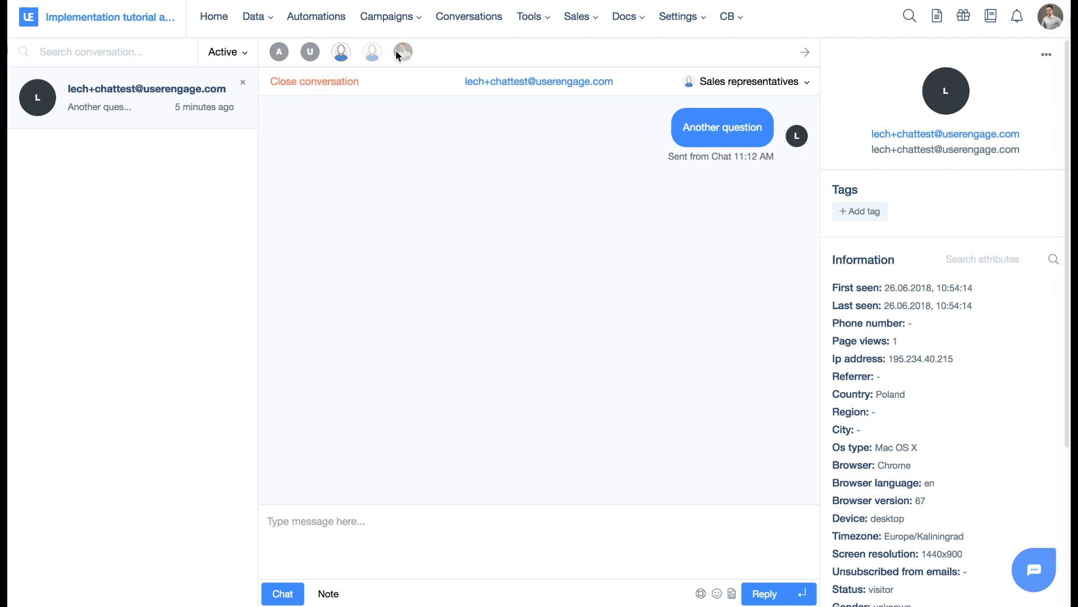
{"action": "left_click", "coordinate": [342, 53]}
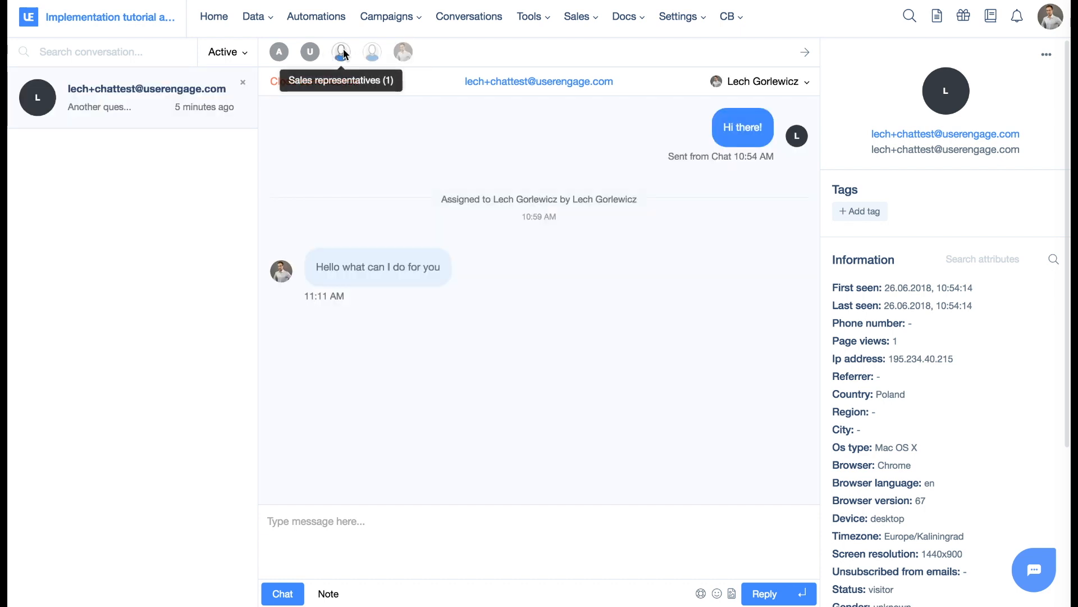
{"action": "left_click", "coordinate": [281, 55]}
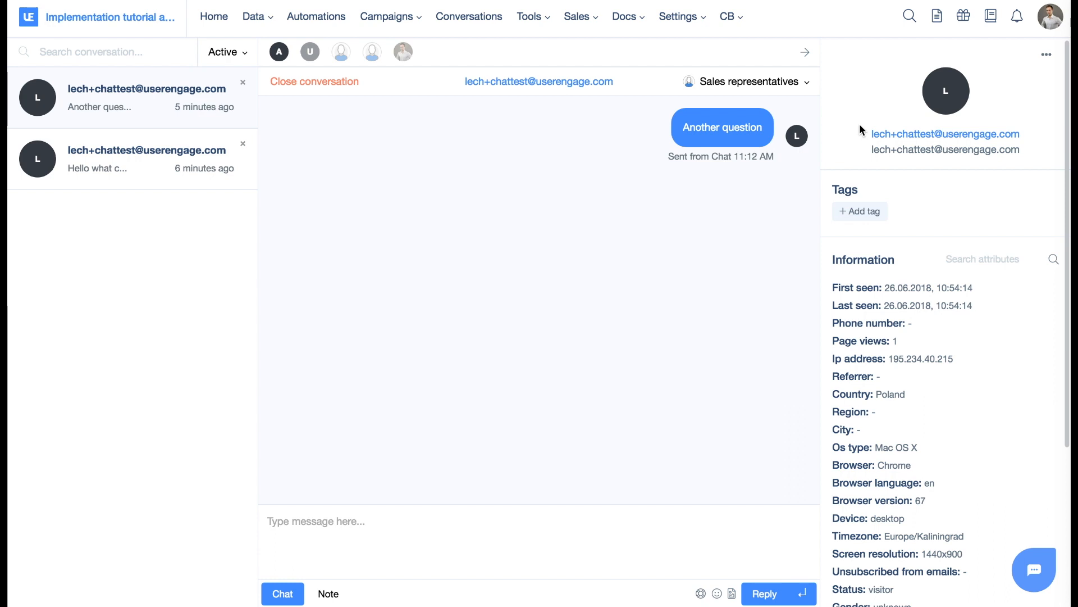
Search the visitor's attributes for "page" and clear the search.
{"action": "left_click", "coordinate": [989, 260]}
{"action": "type", "text": "page"}
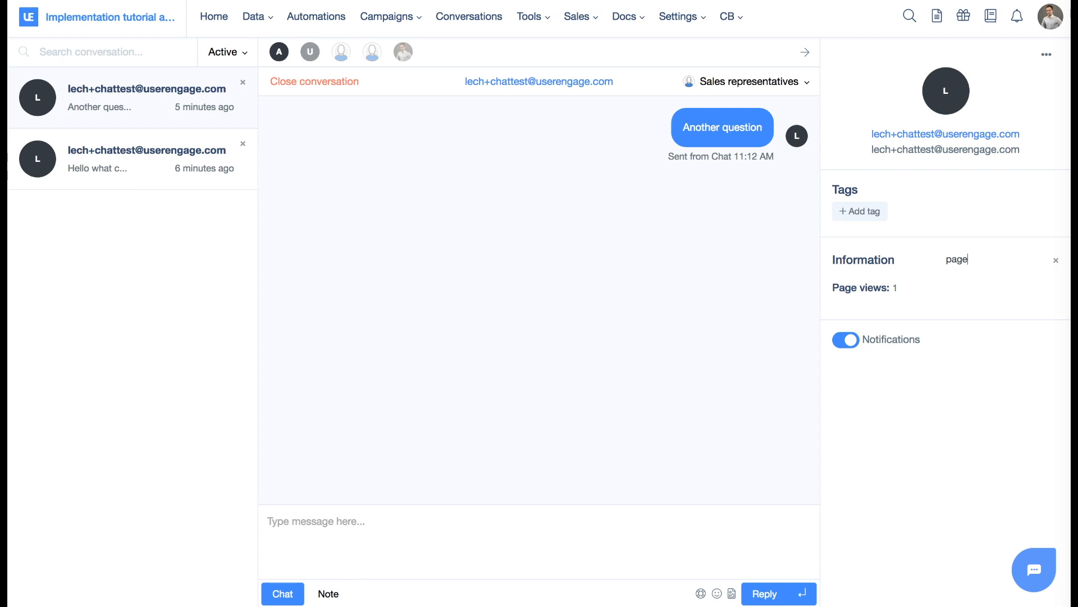
{"action": "key", "text": "BackSpace"}
{"action": "key", "text": "BackSpace"}
{"action": "key", "text": "BackSpace"}
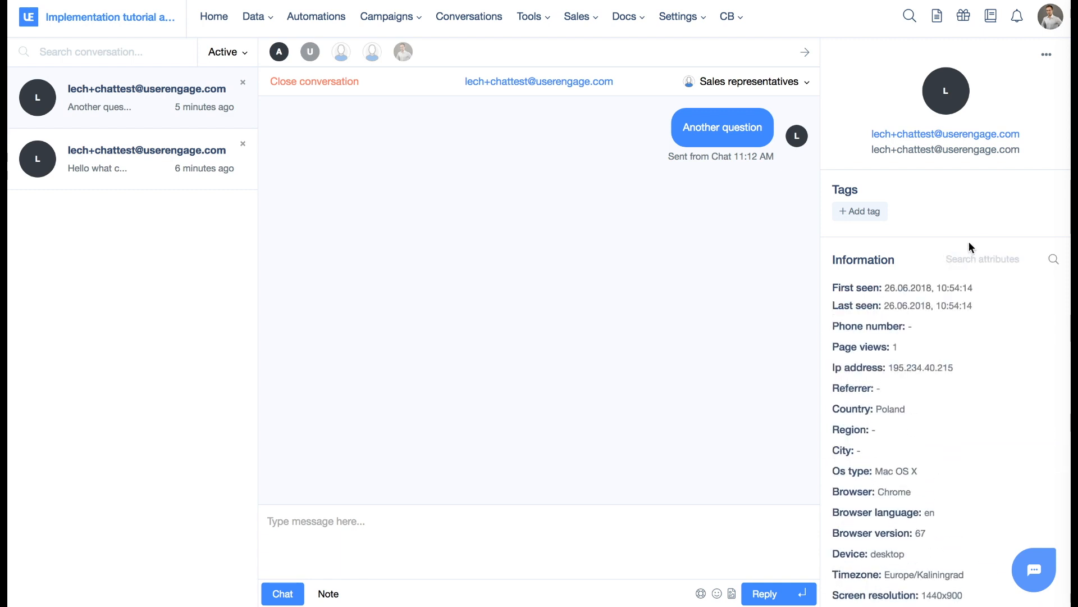
View the deal creation form for the visitor, and close it without creating a deal.
{"action": "left_click", "coordinate": [1048, 56]}
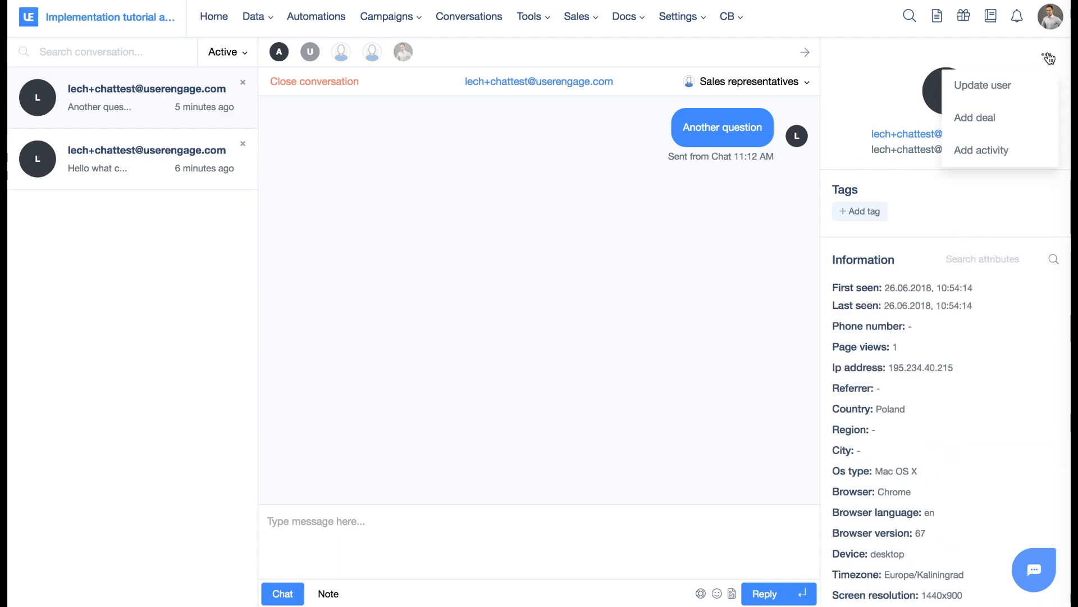
{"action": "left_click", "coordinate": [989, 127]}
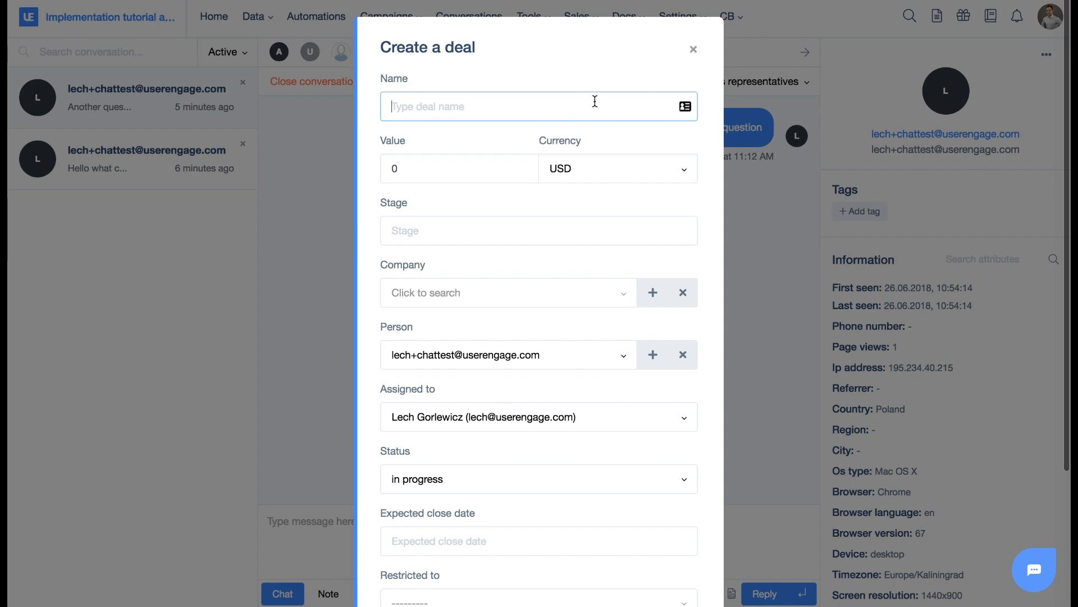
{"action": "left_click", "coordinate": [693, 49]}
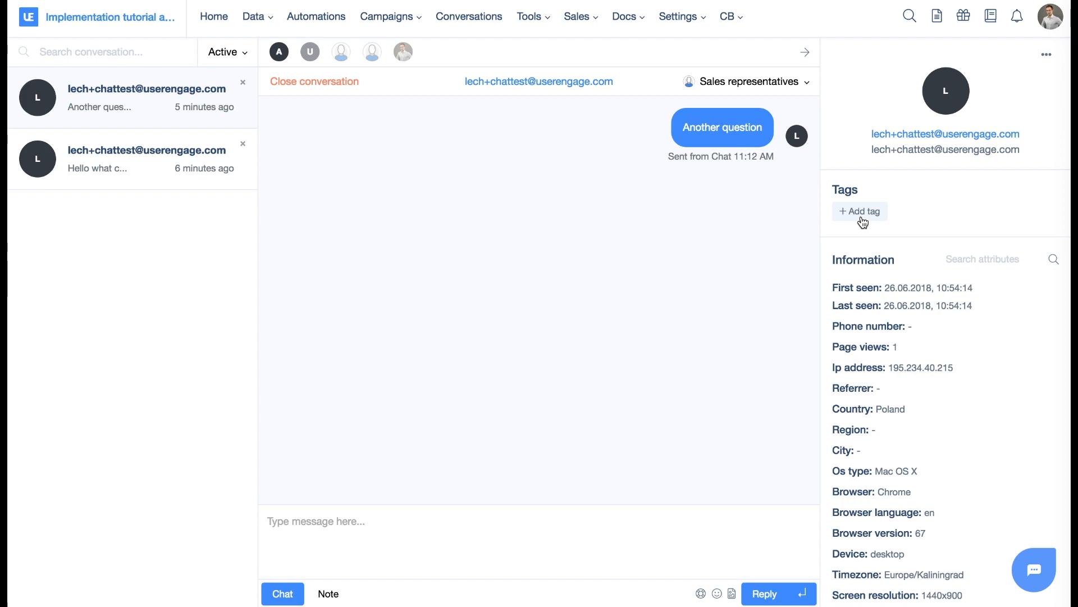
{"action": "left_click", "coordinate": [1047, 54]}
Create a new automation with a Page visit trigger for URLs containing "sendchatmessage".
{"action": "left_click", "coordinate": [311, 13]}
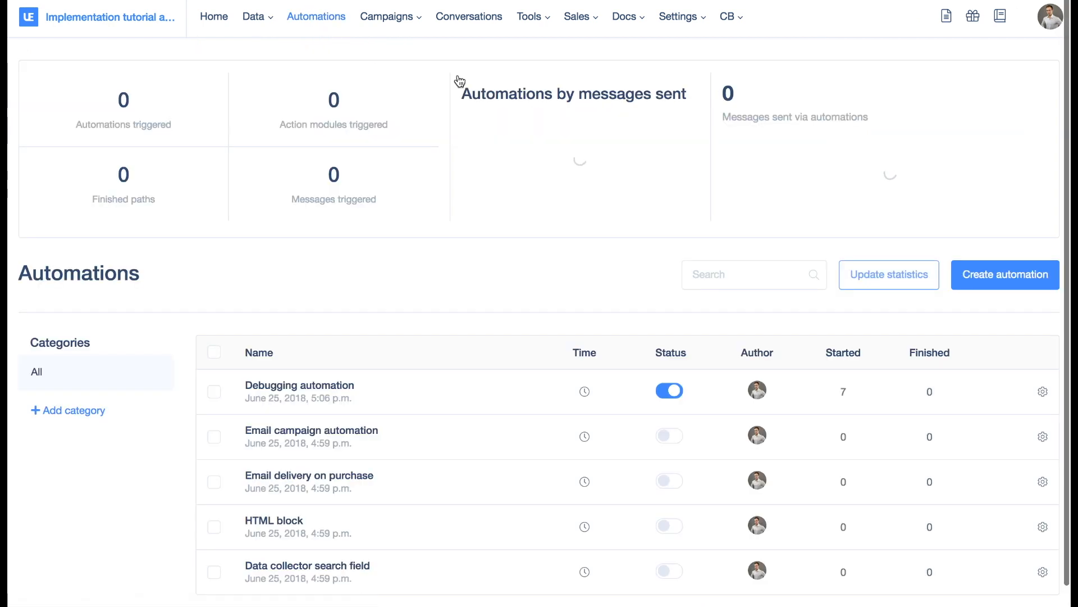
{"action": "left_click", "coordinate": [1026, 275]}
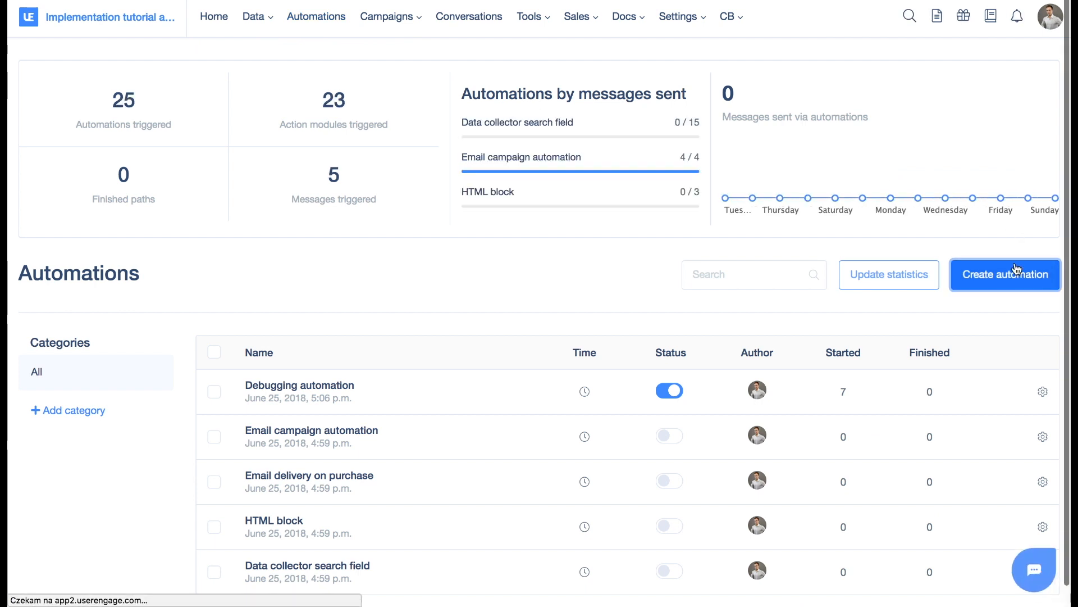
{"action": "left_click_drag", "start_coordinate": [867, 175], "coordinate": [179, 229]}
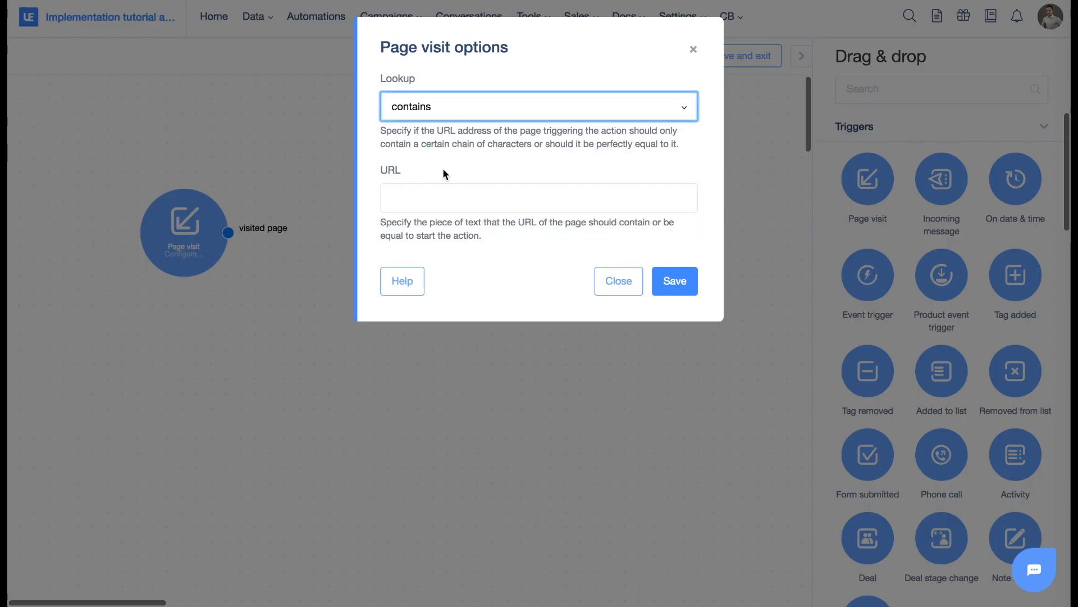
{"action": "left_click", "coordinate": [475, 194]}
{"action": "type", "text": "se"}
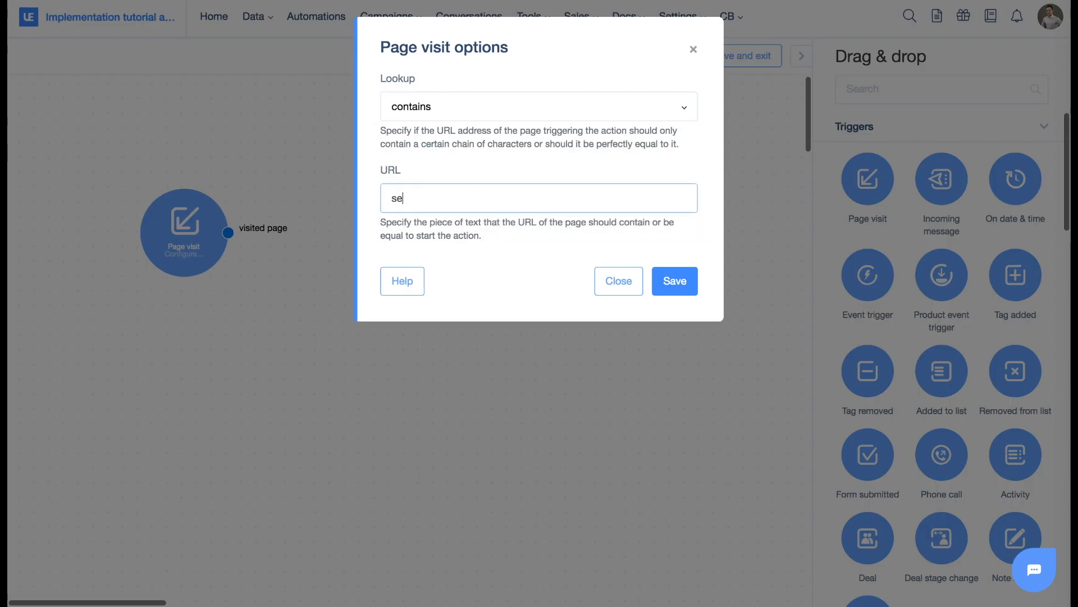
{"action": "type", "text": "ndchatmessage"}
{"action": "key", "text": "ctrl+a"}
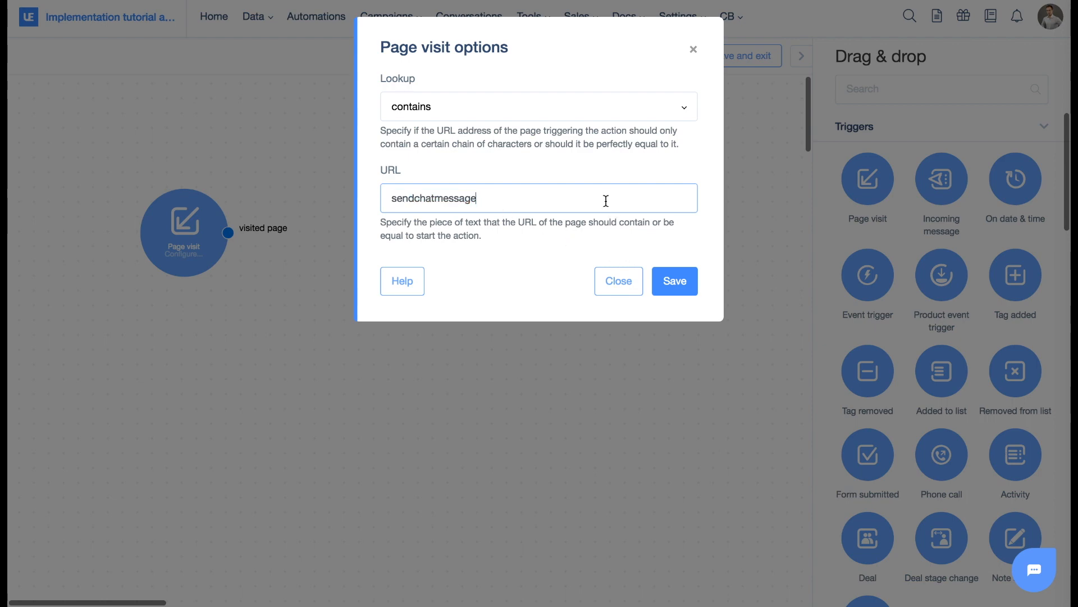
{"action": "left_click", "coordinate": [675, 277]}
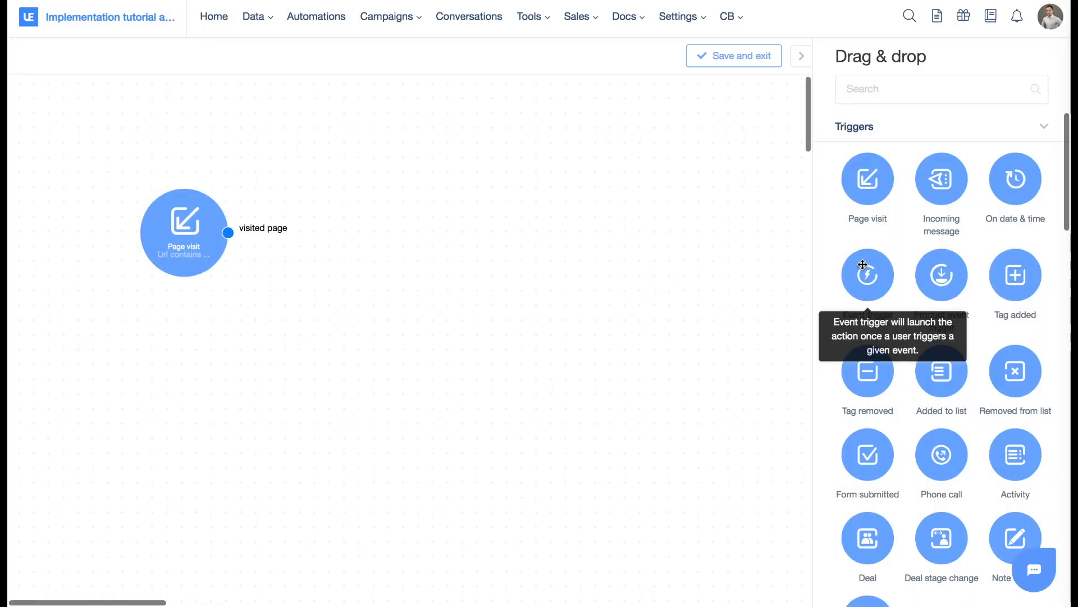
Add a Send a chat message action, connect the Page visit trigger to it, and align it beside the trigger.
{"action": "scroll", "coordinate": [866, 258], "scroll_direction": "down", "scroll_amount": 15}
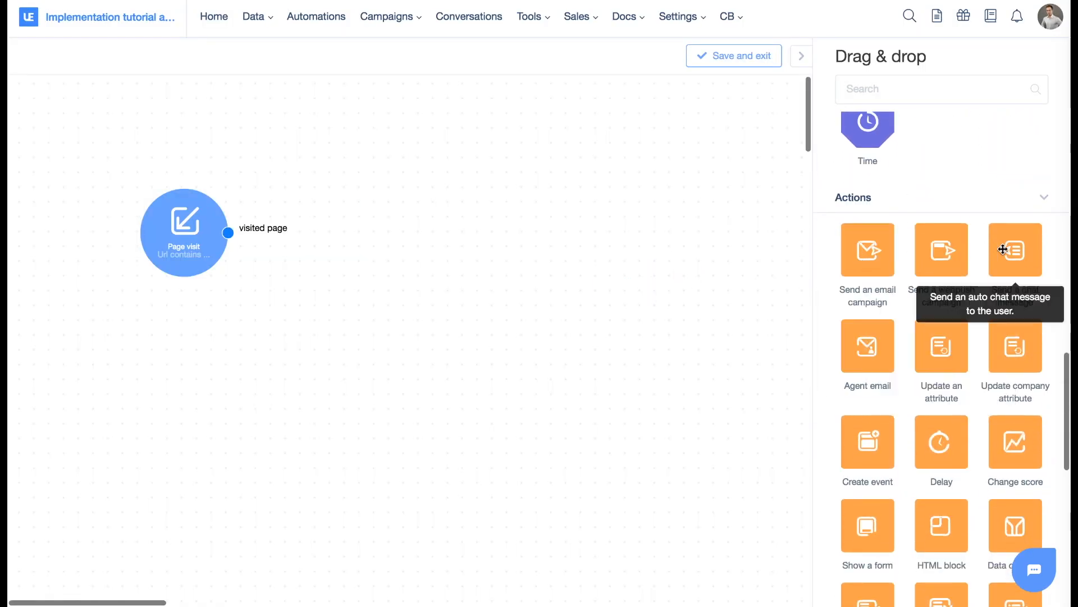
{"action": "left_click_drag", "start_coordinate": [1016, 250], "coordinate": [407, 139]}
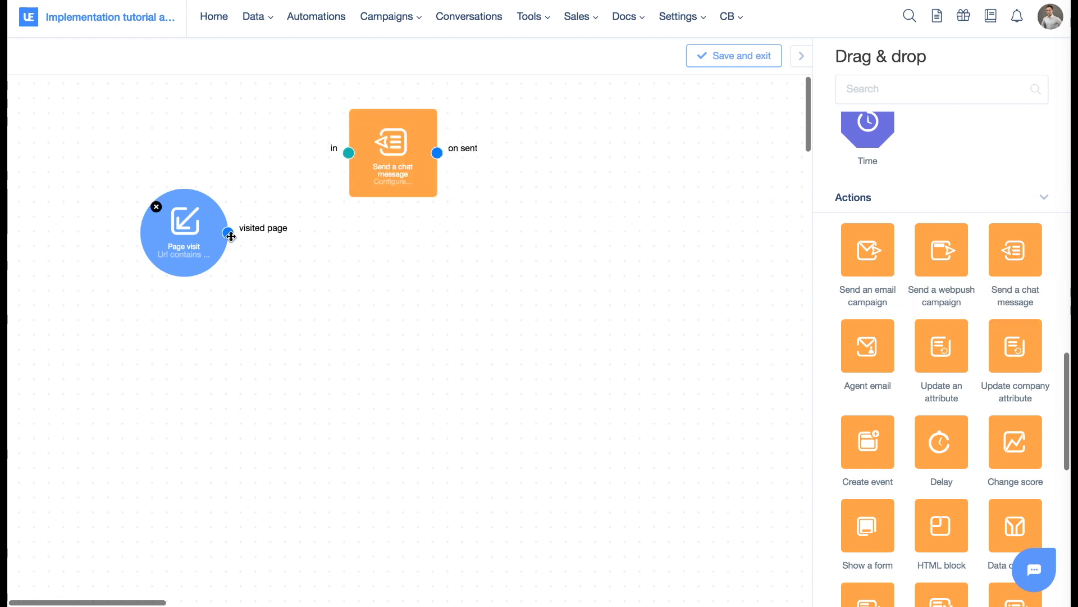
{"action": "left_click_drag", "start_coordinate": [228, 232], "coordinate": [349, 152]}
{"action": "left_click_drag", "start_coordinate": [417, 153], "coordinate": [496, 230]}
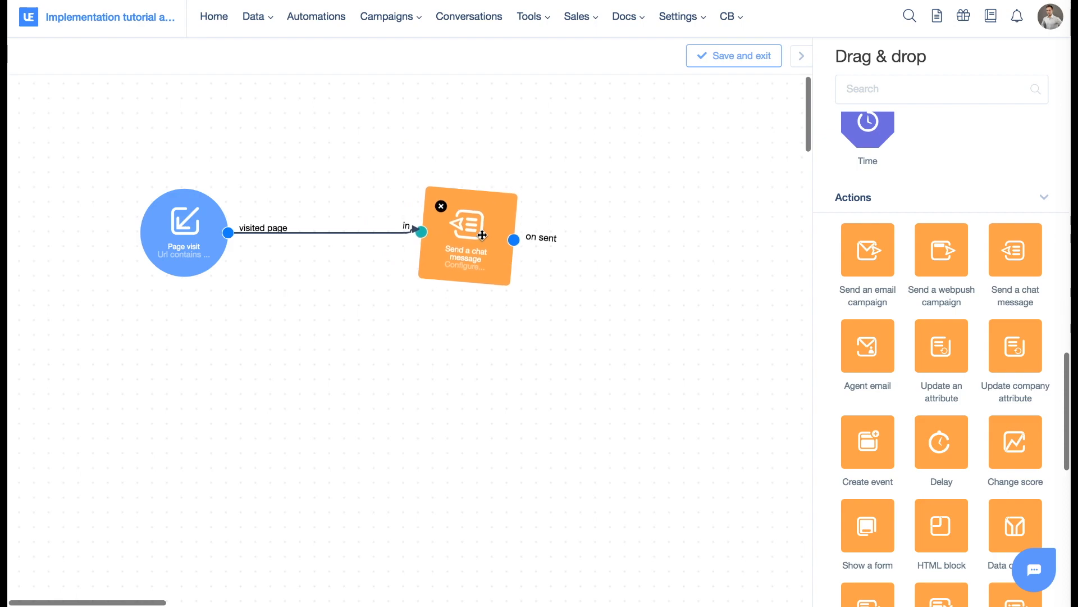
Open the chat message action's options and look through the receiver fields that can be inserted into the message.
{"action": "double_click", "coordinate": [464, 232]}
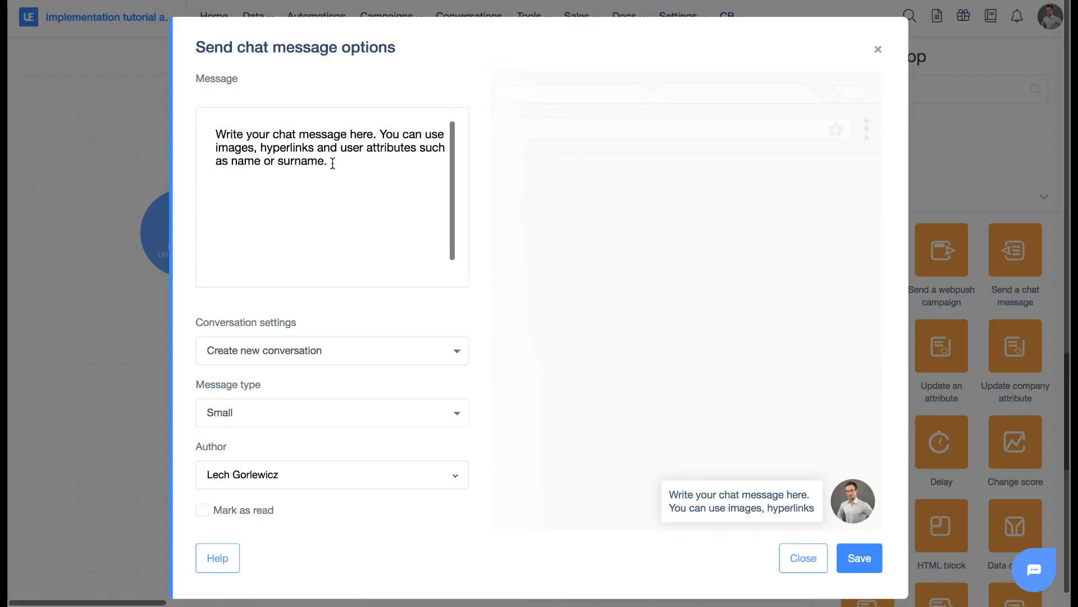
{"action": "left_click_drag", "start_coordinate": [332, 163], "coordinate": [214, 122]}
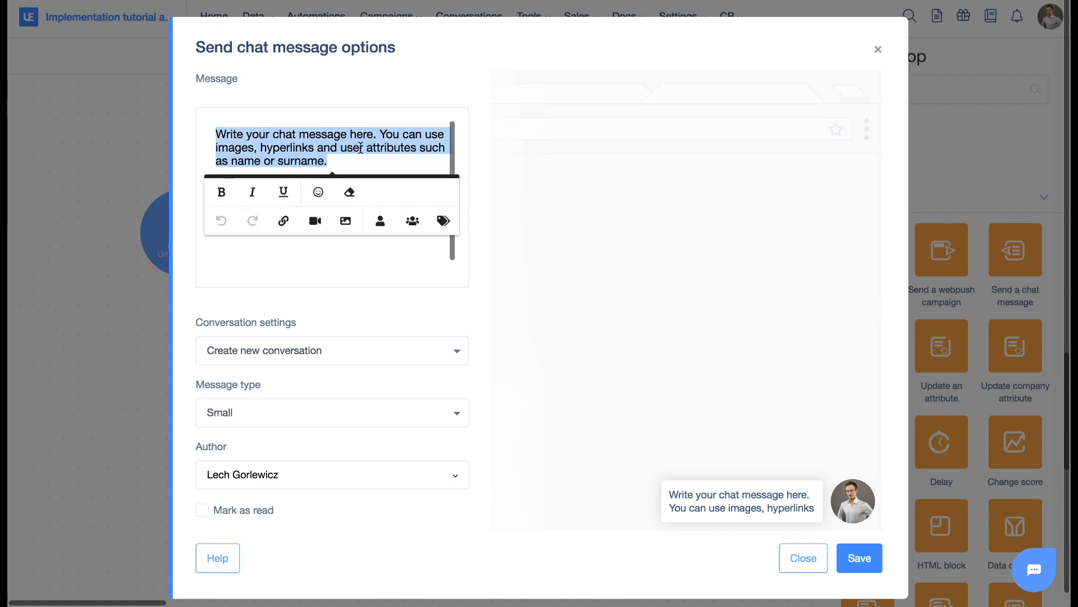
{"action": "left_click", "coordinate": [346, 159]}
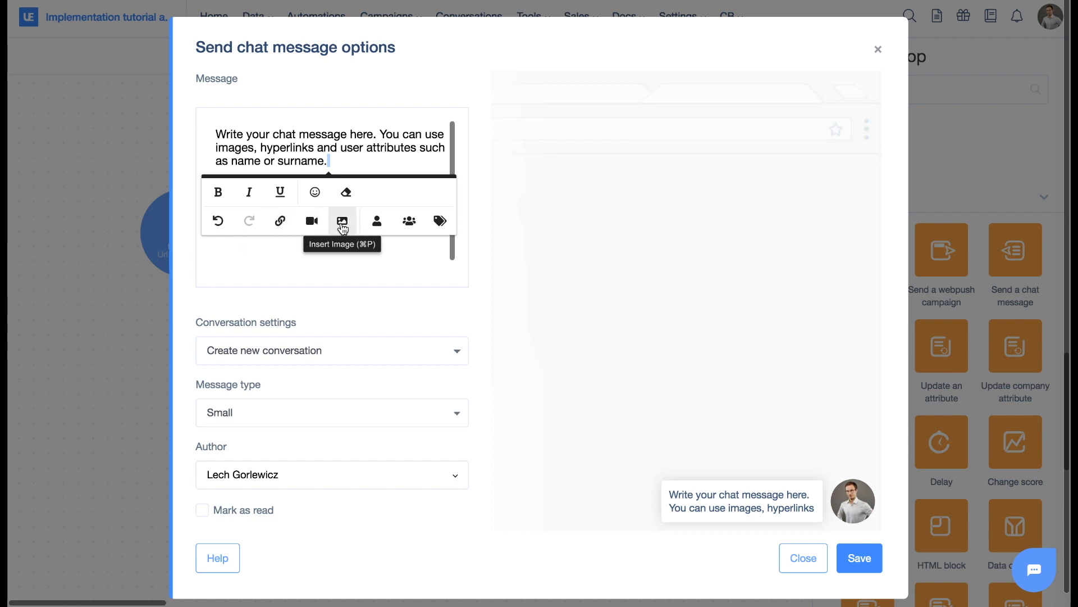
{"action": "left_click", "coordinate": [415, 226]}
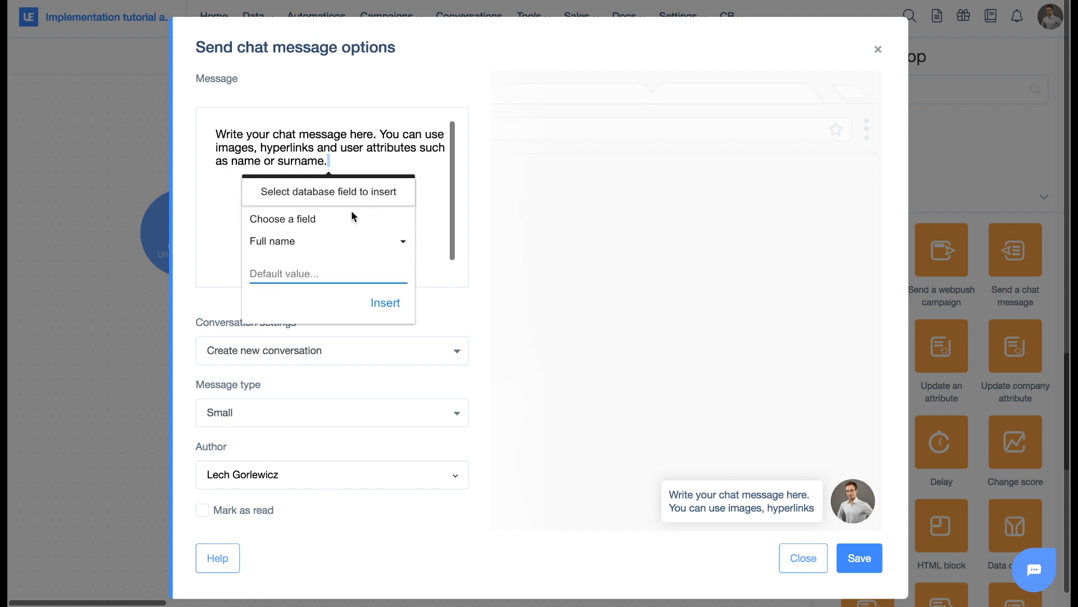
{"action": "left_click", "coordinate": [321, 242]}
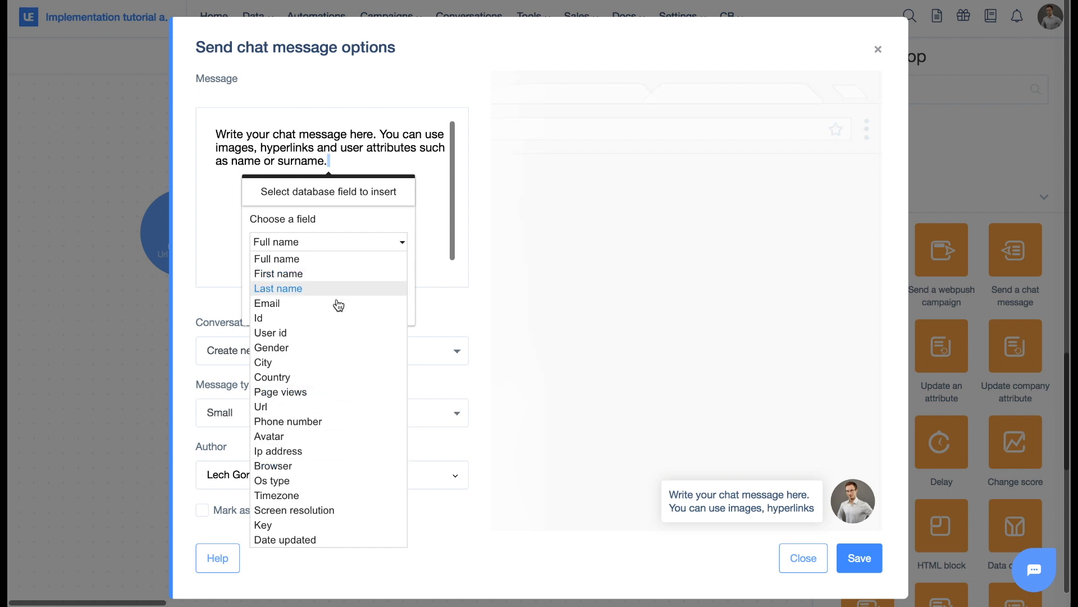
{"action": "left_click", "coordinate": [365, 159]}
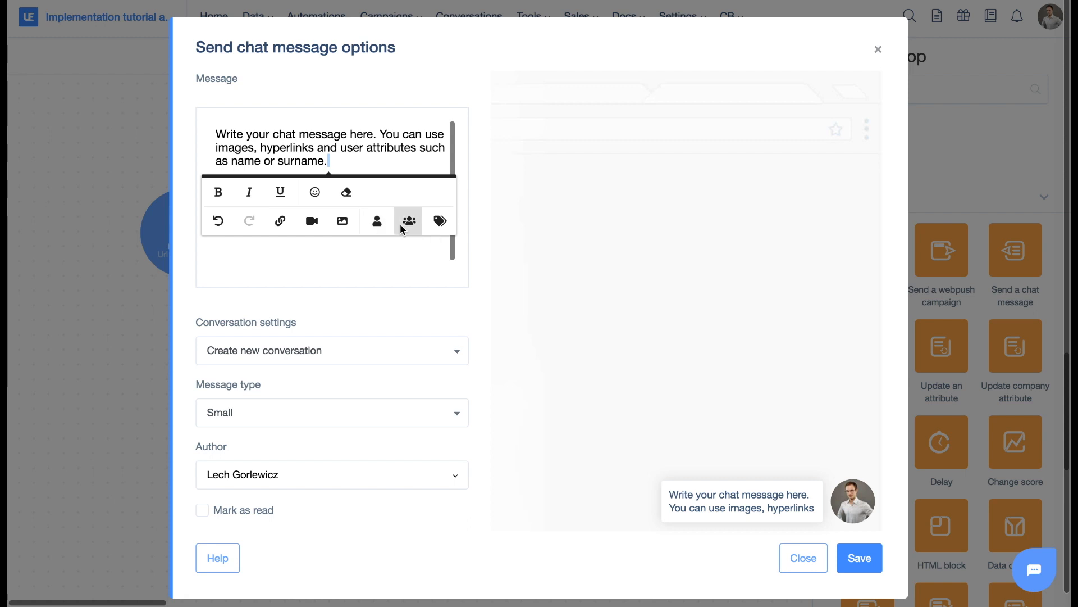
Insert the receiver's First name field at the end of the message text, without a default value.
{"action": "left_click", "coordinate": [408, 222]}
{"action": "left_click", "coordinate": [361, 272]}
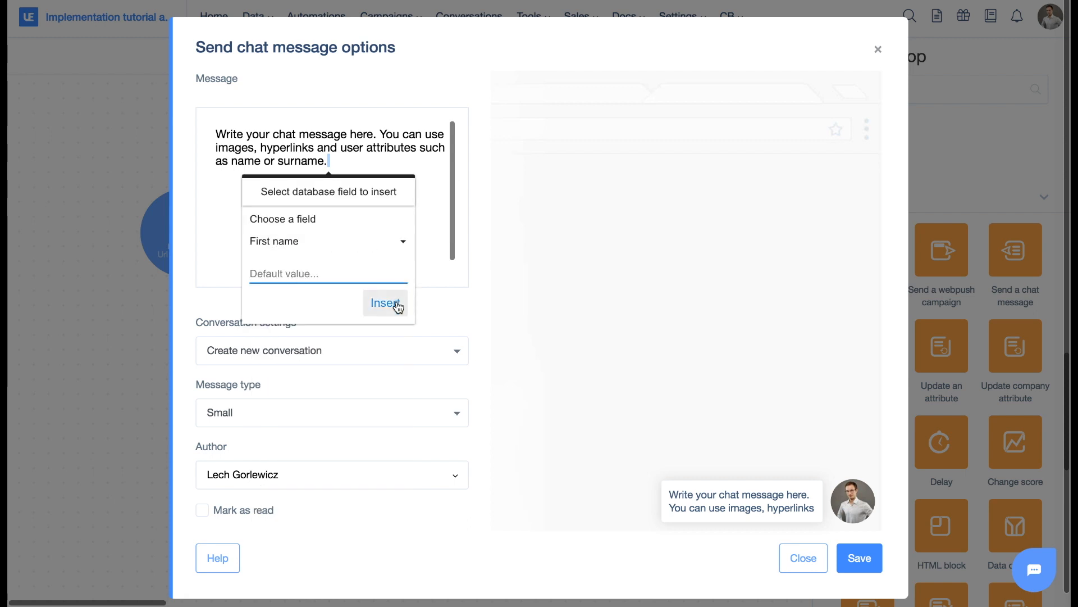
{"action": "left_click", "coordinate": [297, 268]}
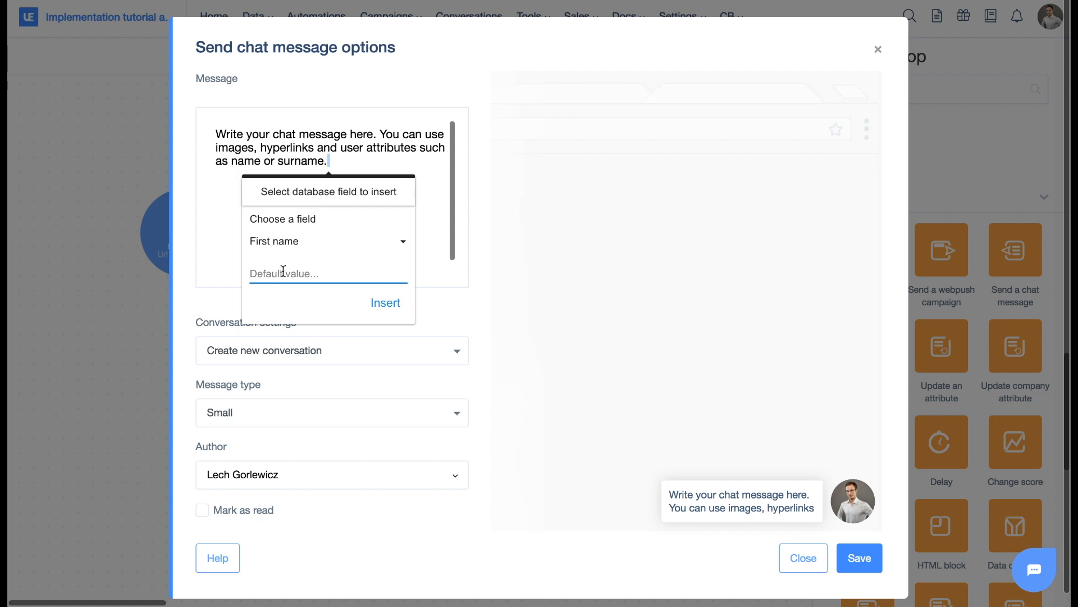
{"action": "type", "text": "freind"}
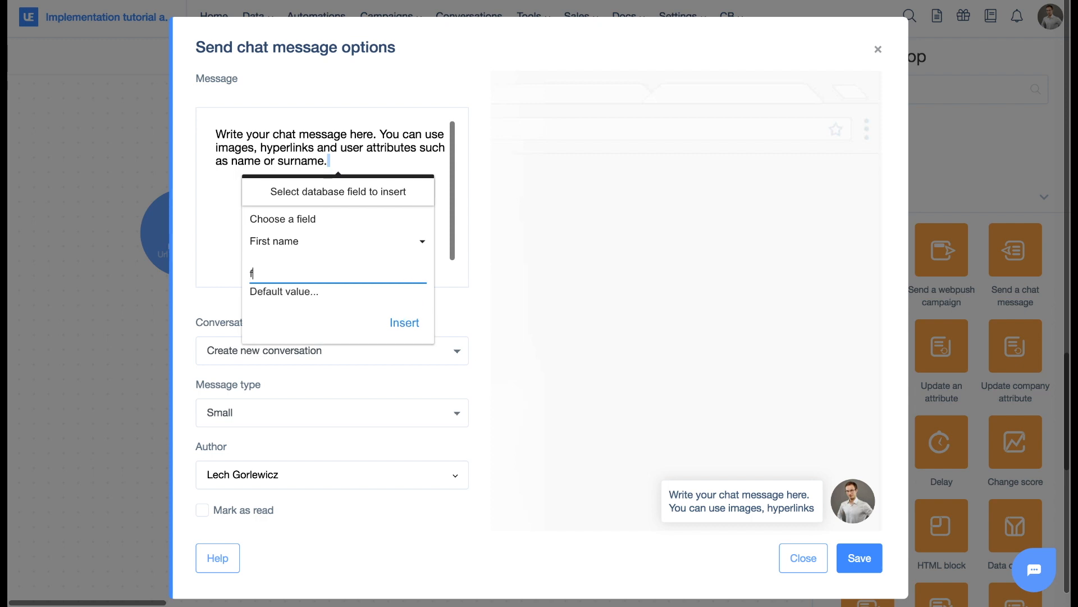
{"action": "key", "text": "BackSpace"}
{"action": "key", "text": "BackSpace"}
{"action": "type", "text": "iend"}
{"action": "left_click_drag", "start_coordinate": [292, 274], "coordinate": [239, 273]}
{"action": "key", "text": "BackSpace"}
{"action": "left_click", "coordinate": [396, 323]}
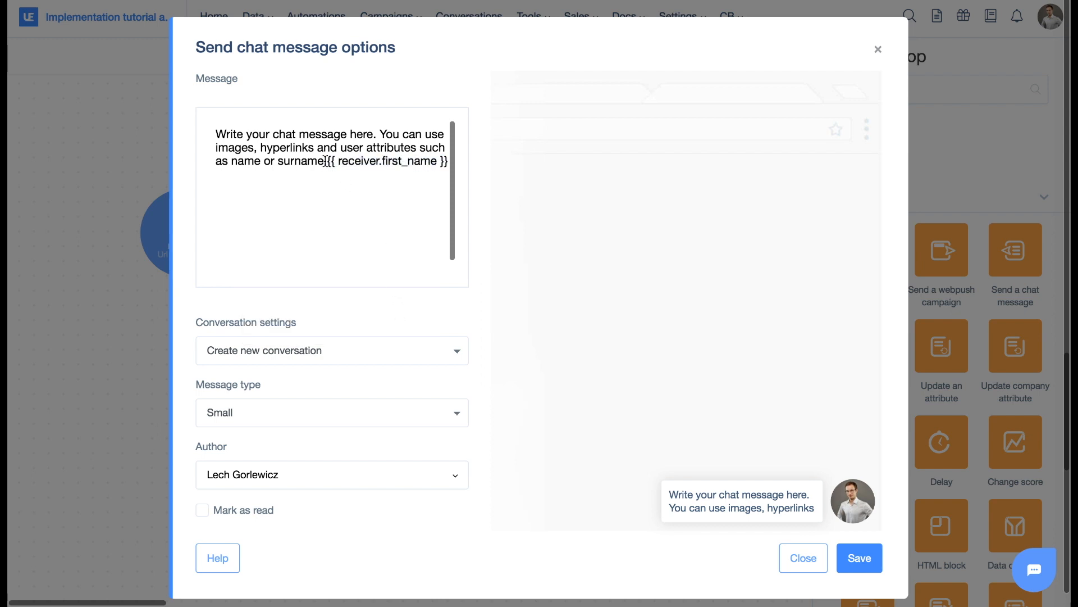
{"action": "left_click_drag", "start_coordinate": [329, 162], "coordinate": [448, 163]}
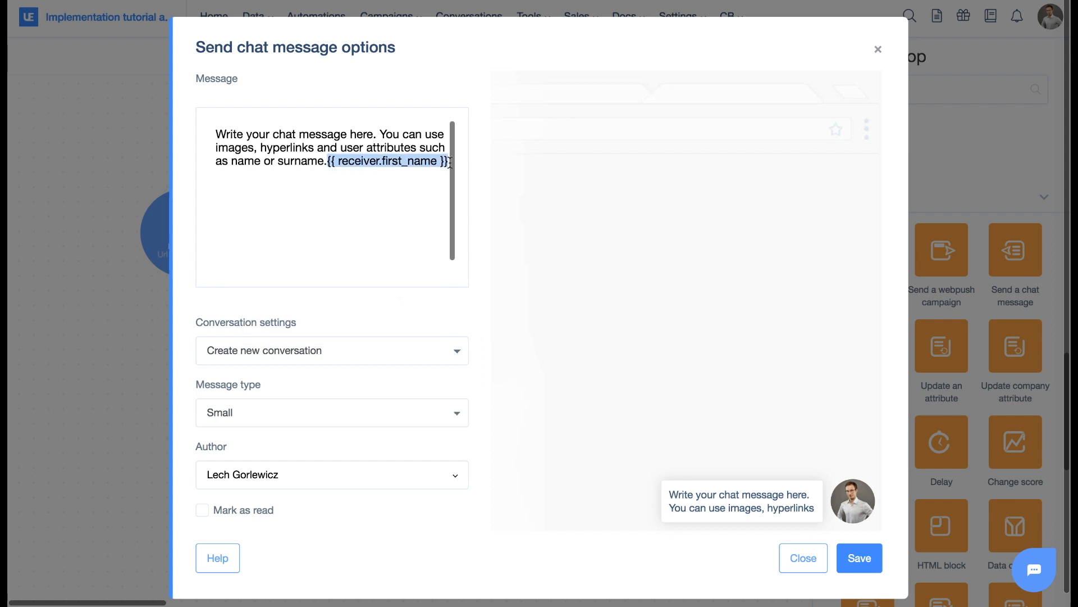
Look through the Conversation settings choices for the chat message, keeping Create new conversation.
{"action": "left_click", "coordinate": [418, 163]}
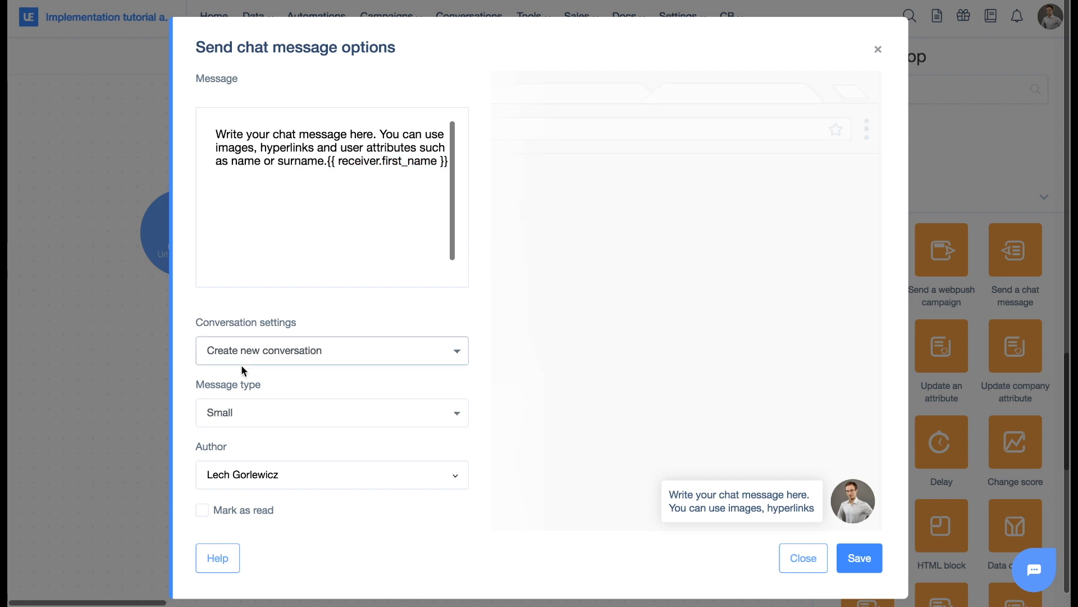
{"action": "left_click", "coordinate": [299, 350]}
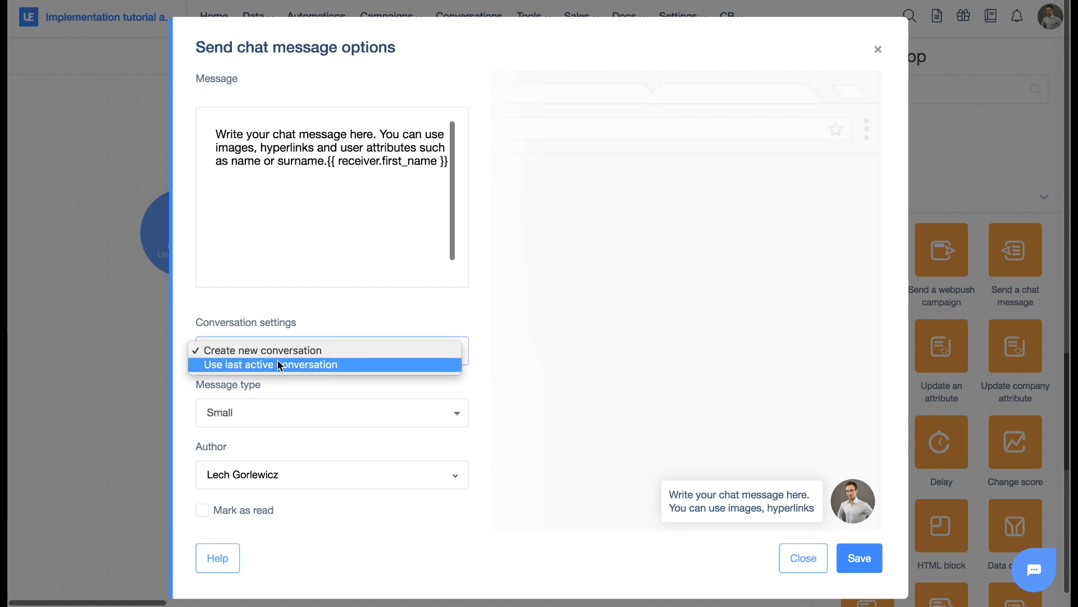
{"action": "left_click", "coordinate": [341, 323]}
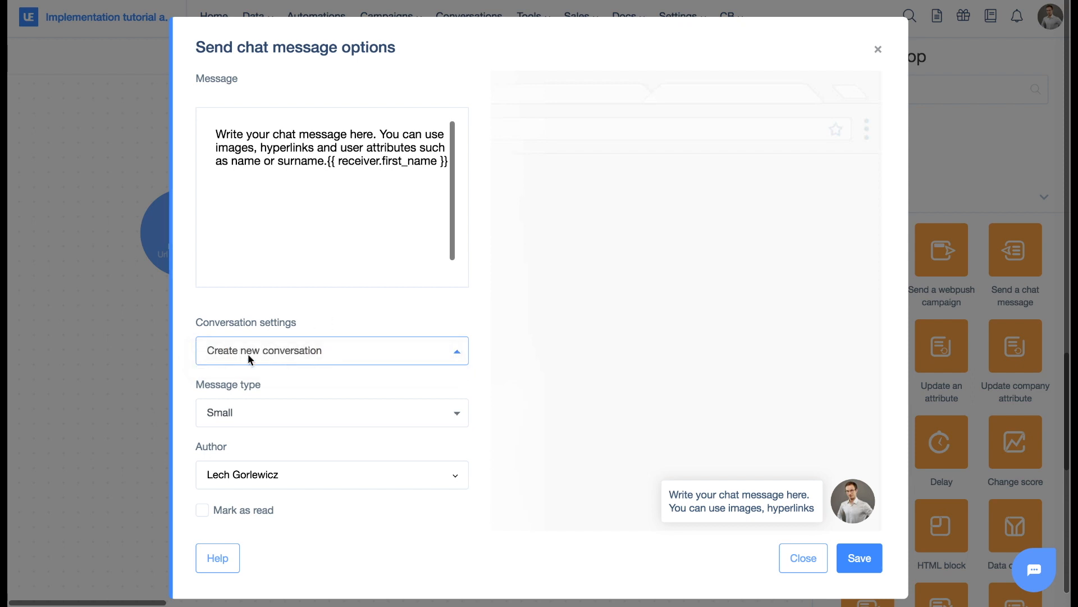
Preview the chat message as Micro and Small, and set its message type to Medium.
{"action": "left_click", "coordinate": [284, 423]}
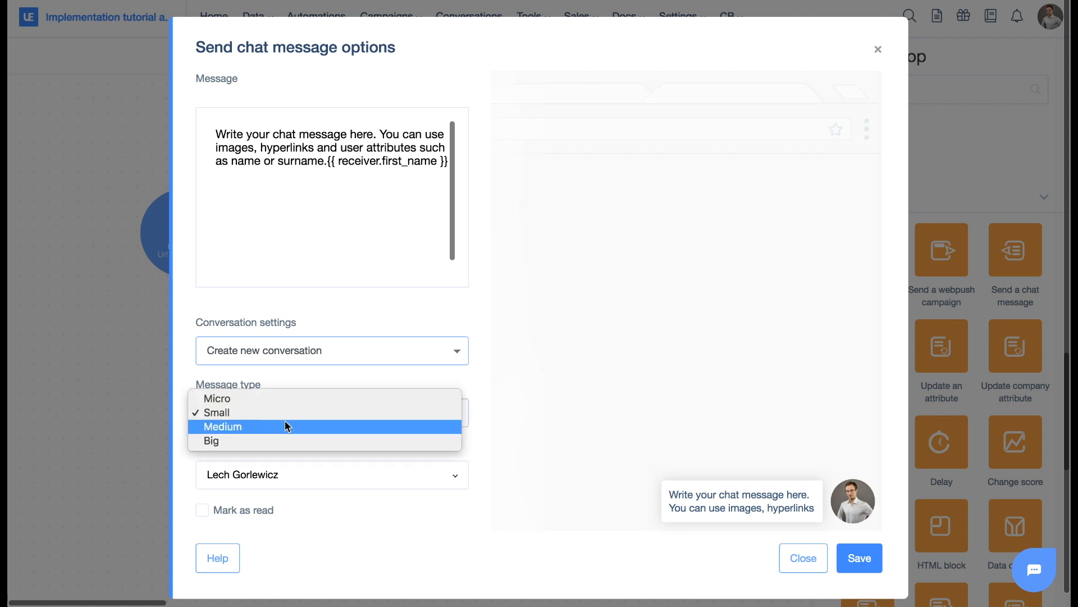
{"action": "left_click", "coordinate": [247, 397]}
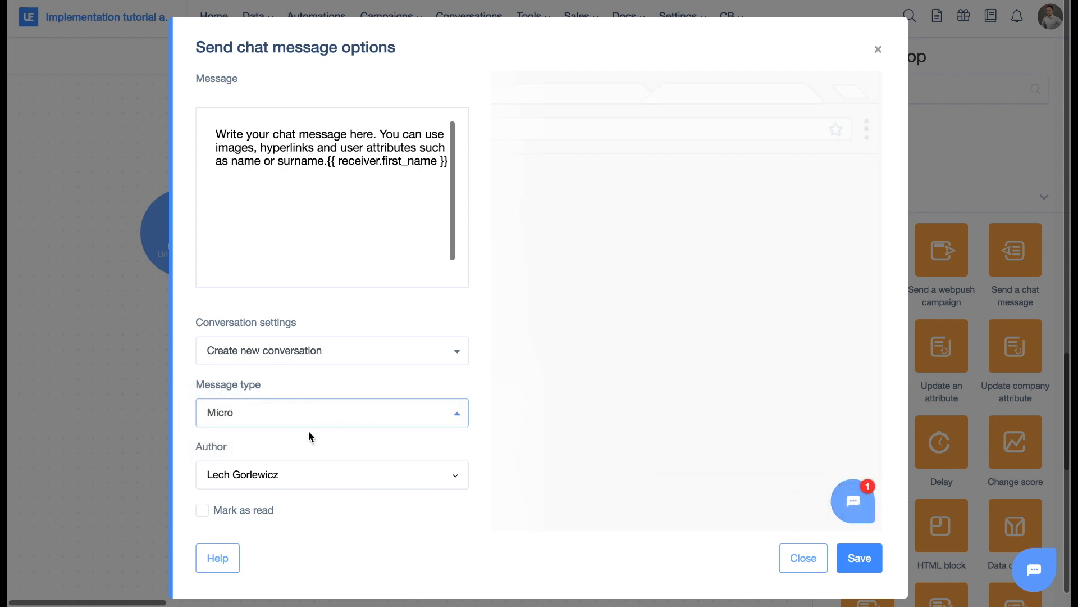
{"action": "left_click", "coordinate": [292, 423]}
{"action": "left_click", "coordinate": [260, 427]}
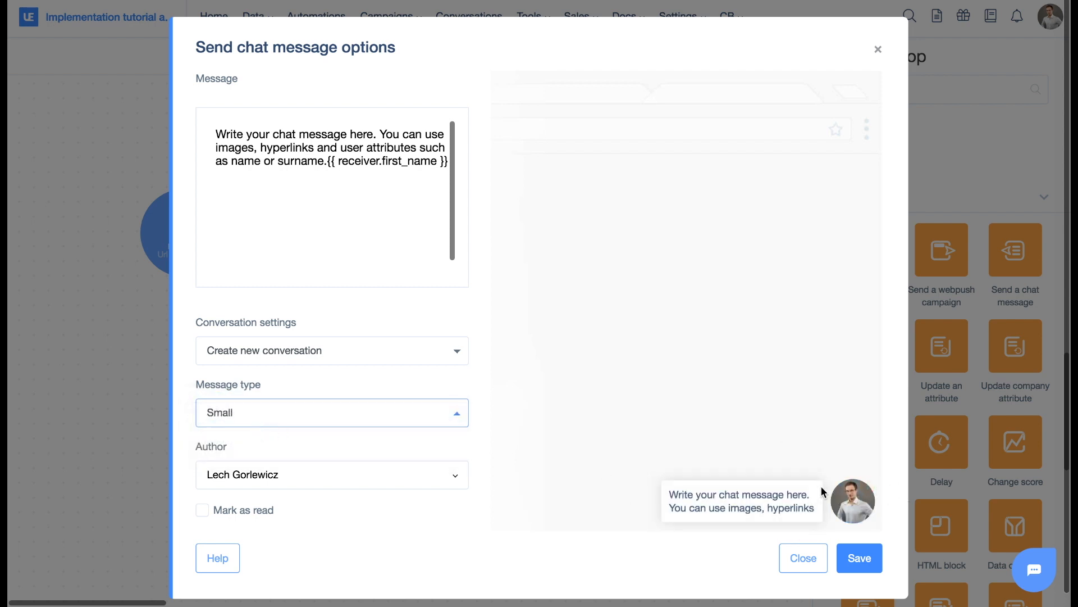
{"action": "left_click", "coordinate": [278, 426]}
{"action": "left_click", "coordinate": [256, 431]}
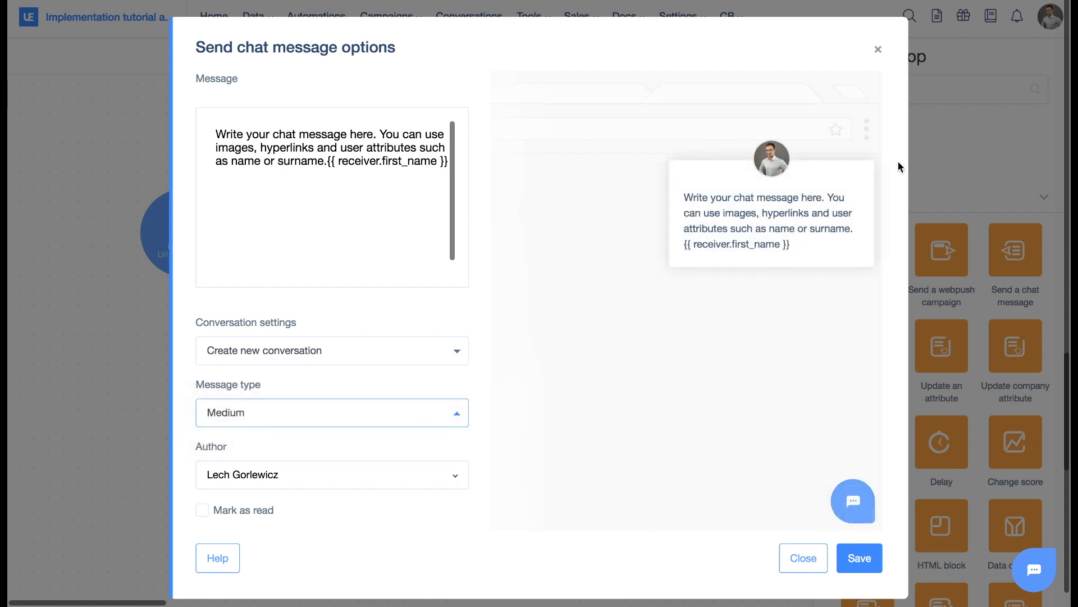
{"action": "left_click", "coordinate": [308, 398]}
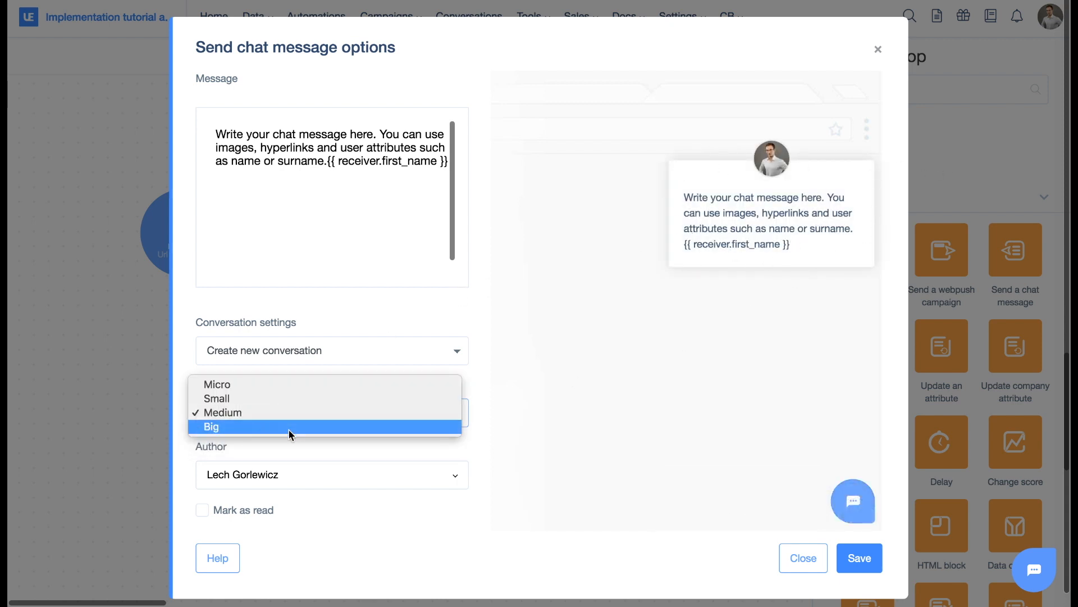
{"action": "left_click", "coordinate": [288, 429]}
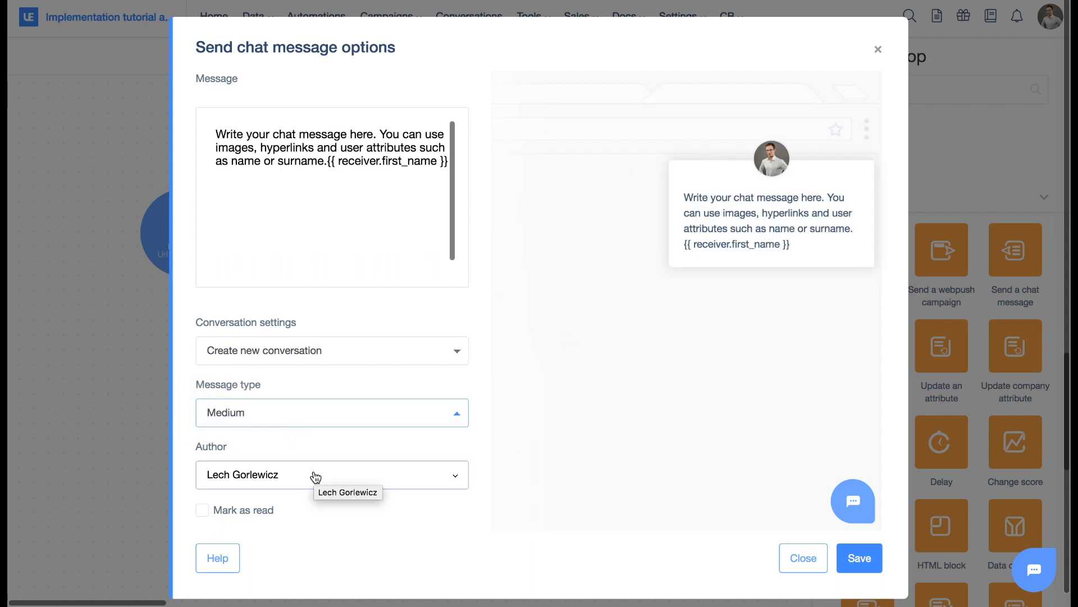
Choose the listed agent as the message author, try the Mark as read option, leave it off, and save the chat message options.
{"action": "left_click", "coordinate": [316, 477]}
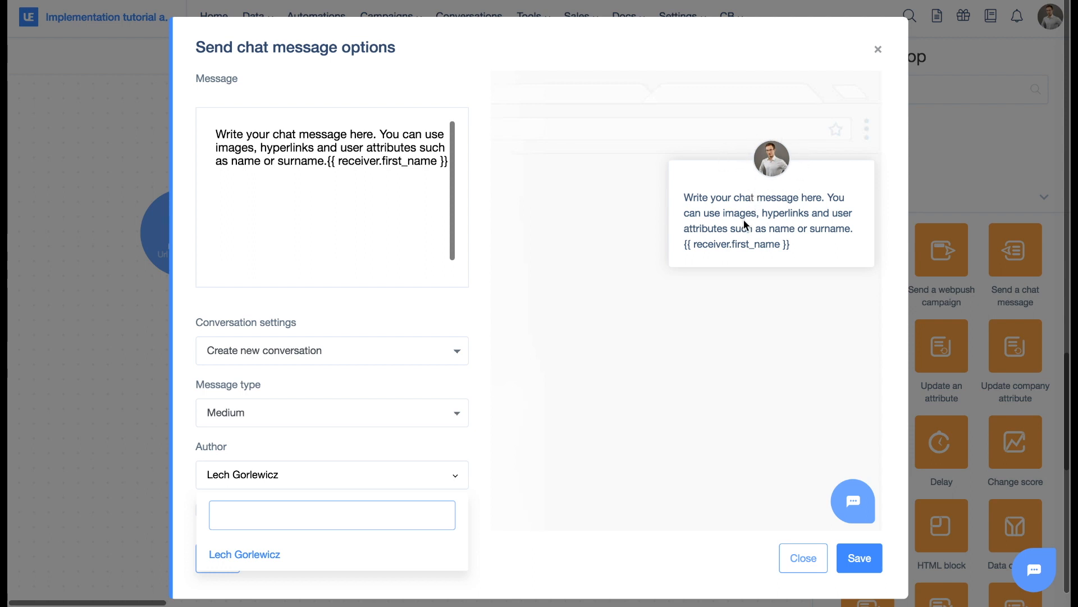
{"action": "left_click", "coordinate": [258, 563]}
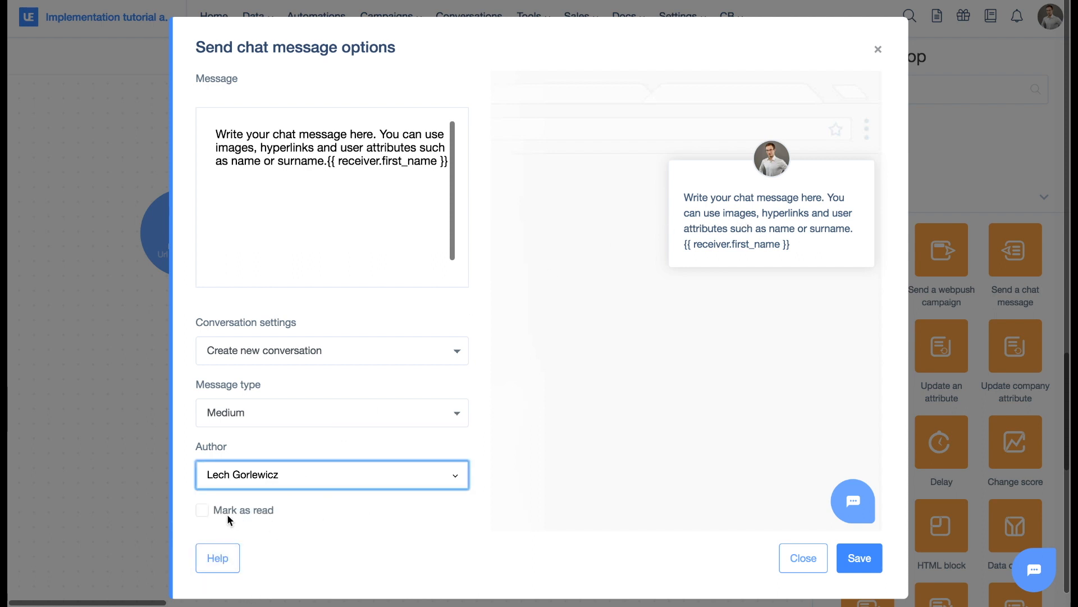
{"action": "left_click", "coordinate": [321, 514]}
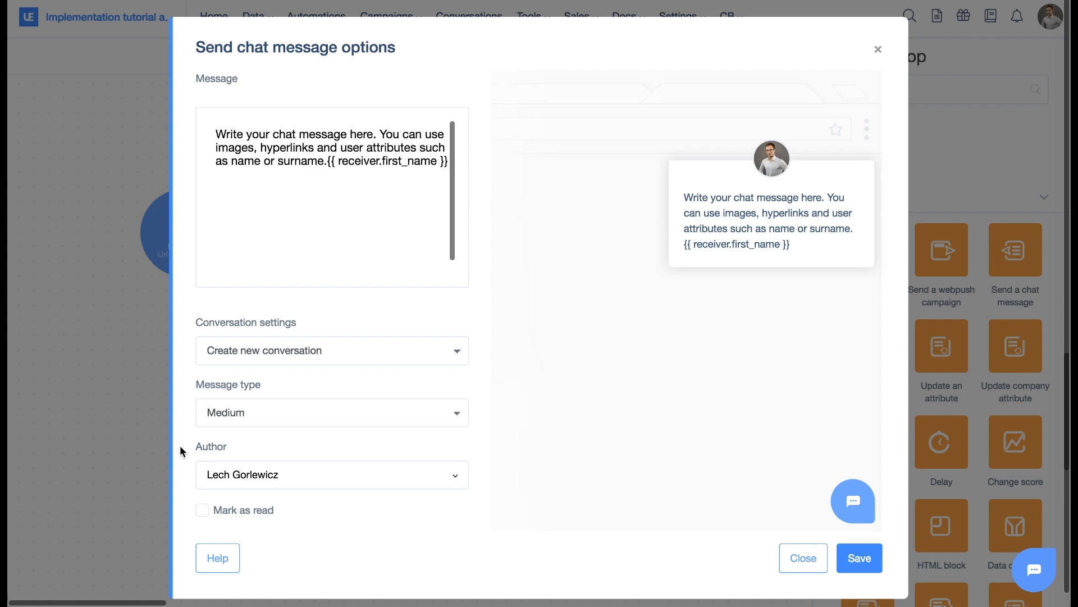
{"action": "left_click", "coordinate": [202, 511]}
{"action": "left_click", "coordinate": [203, 509]}
{"action": "left_click", "coordinate": [868, 560]}
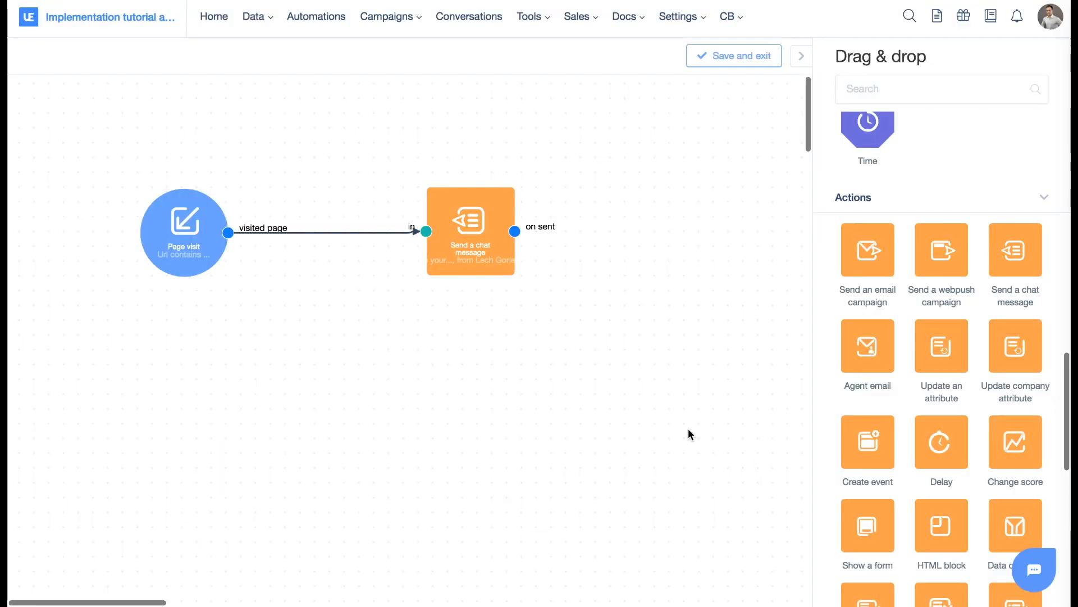
Save the automation as "chat message automation", enabled and timed for each time the condition is met.
{"action": "left_click", "coordinate": [741, 58]}
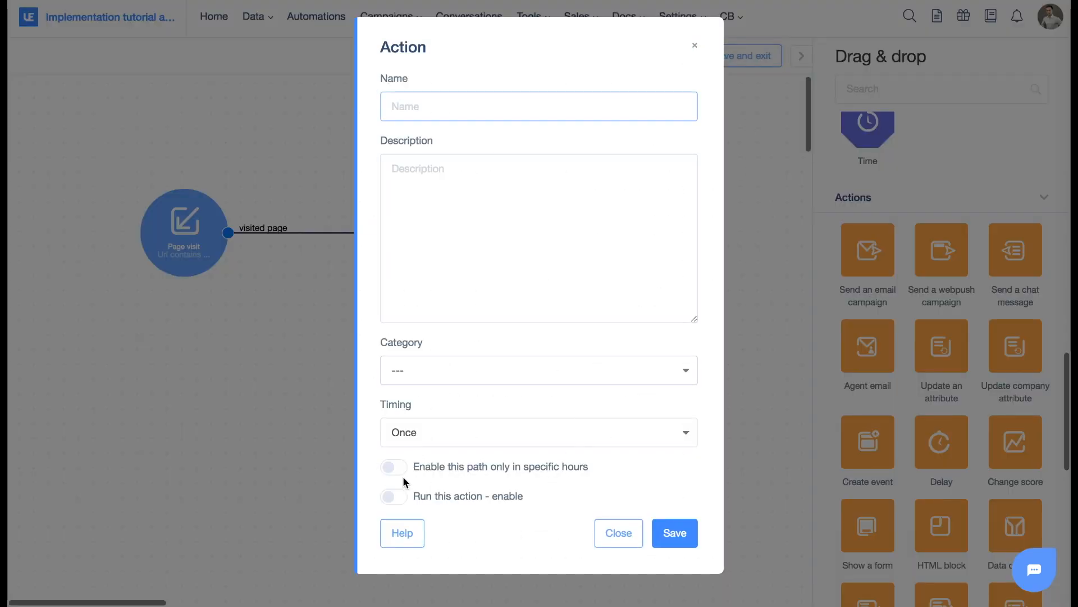
{"action": "left_click", "coordinate": [398, 500]}
{"action": "left_click", "coordinate": [459, 430]}
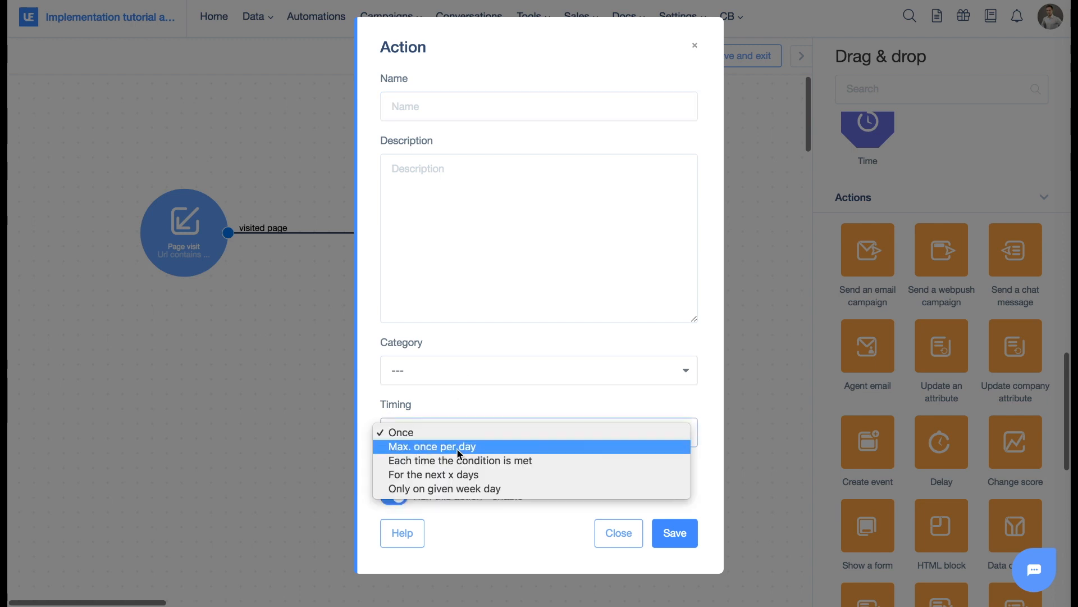
{"action": "left_click", "coordinate": [457, 462]}
{"action": "left_click", "coordinate": [421, 100]}
{"action": "type", "text": "chat message automation"}
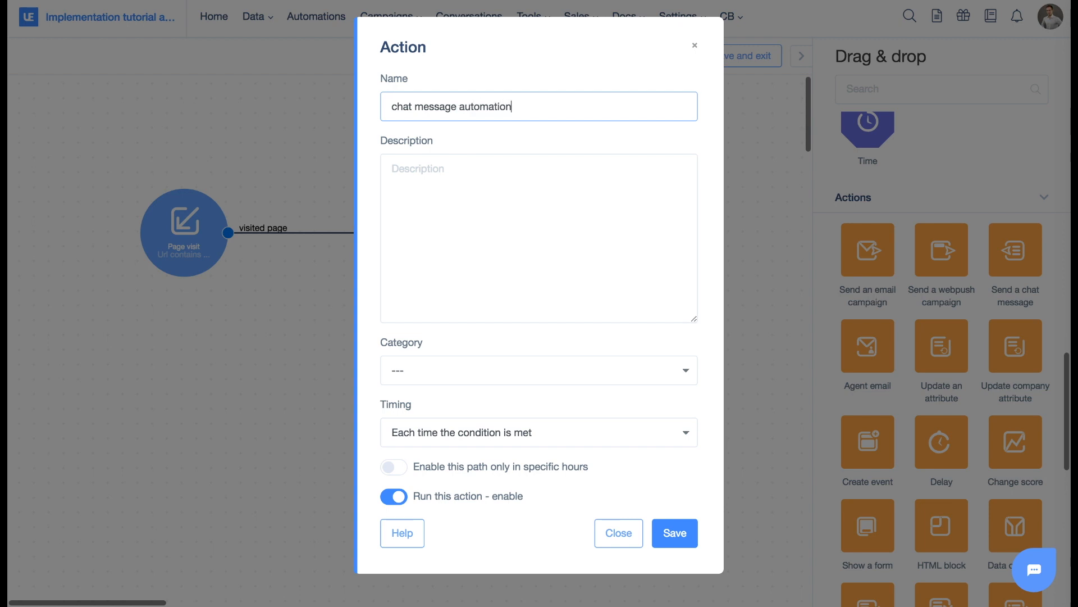
{"action": "left_click", "coordinate": [669, 535]}
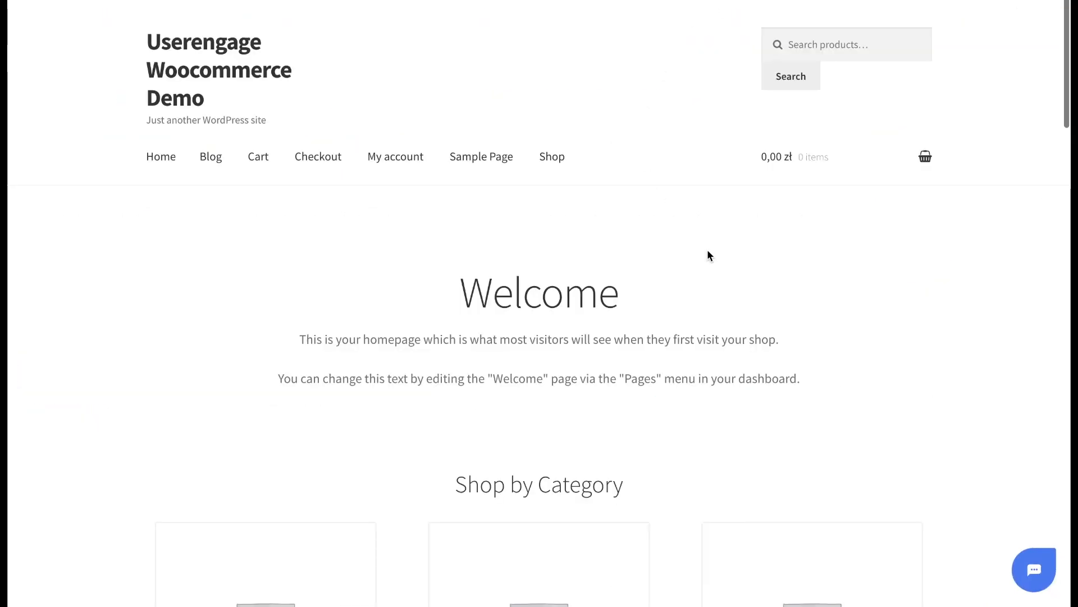
Switch to the demo WooCommerce store and load its homepage with a URL containing "sendchatmessage".
{"action": "scroll", "coordinate": [707, 249], "scroll_direction": "down", "scroll_amount": 2}
{"action": "type", "text": "/"}
{"action": "type", "text": "sendchatmessage"}
{"action": "key", "text": "alt+Left"}
{"action": "type", "text": "?\\"}
{"action": "key", "text": "Return"}
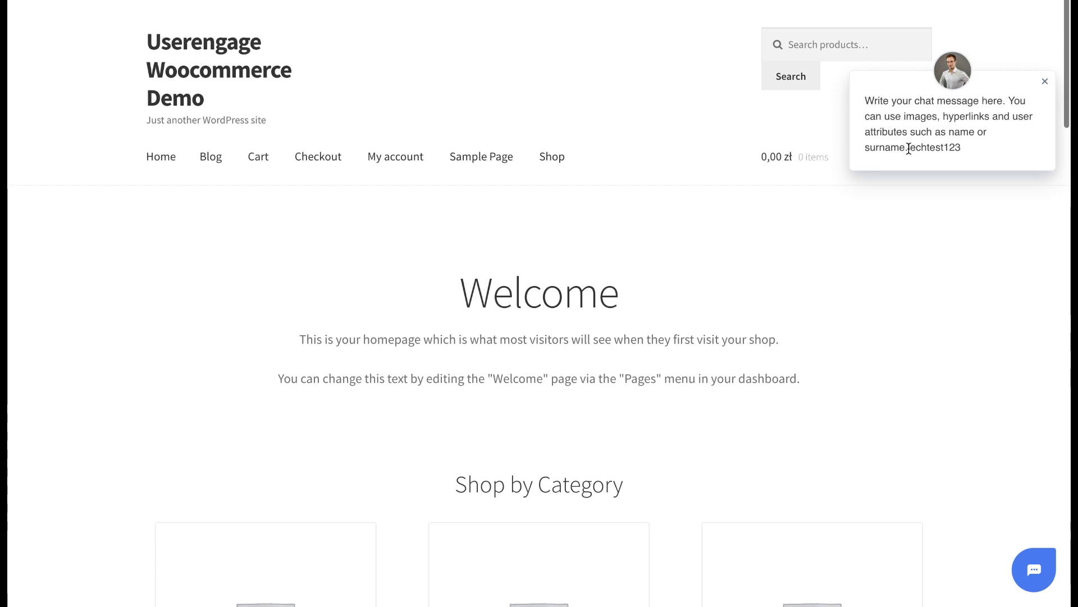
Open the automated message in the store's chat widget, examine its text and inserted first name, and leave the conversation.
{"action": "left_click_drag", "start_coordinate": [908, 148], "coordinate": [965, 148]}
{"action": "left_click", "coordinate": [960, 145]}
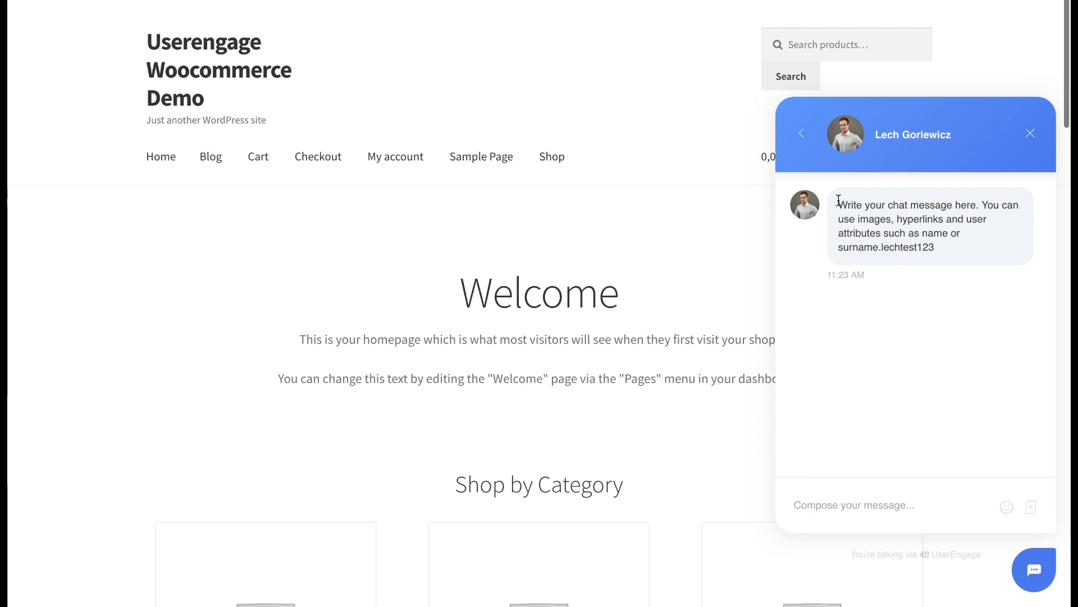
{"action": "left_click_drag", "start_coordinate": [839, 199], "coordinate": [933, 235]}
{"action": "left_click", "coordinate": [802, 133]}
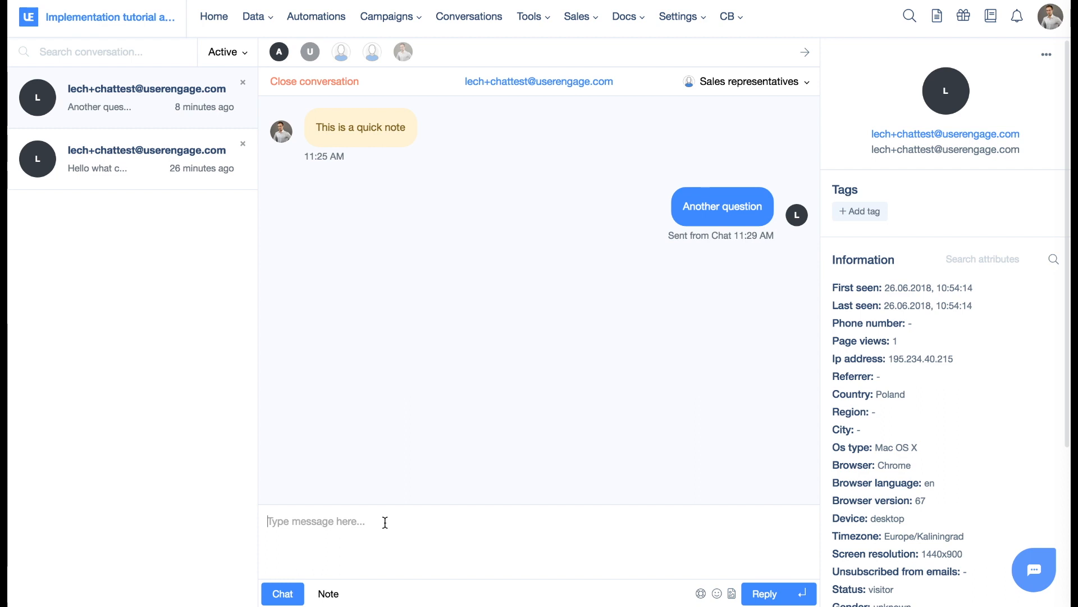
In the UserEngage conversation, add the internal note "QUick note" and check the Mentions notifications.
{"action": "left_click", "coordinate": [336, 596]}
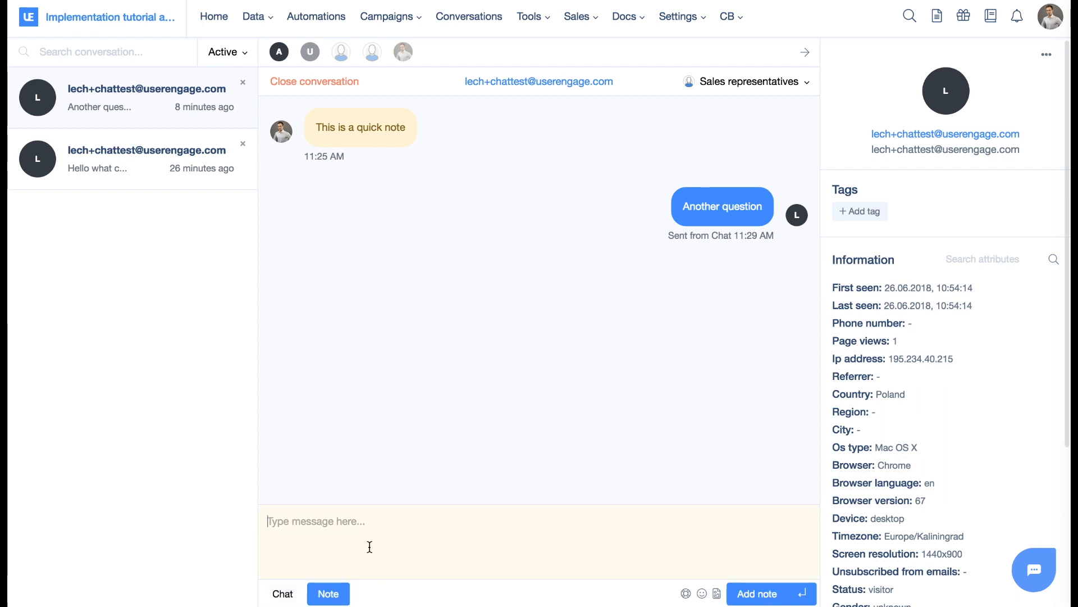
{"action": "type", "text": "QUick note"}
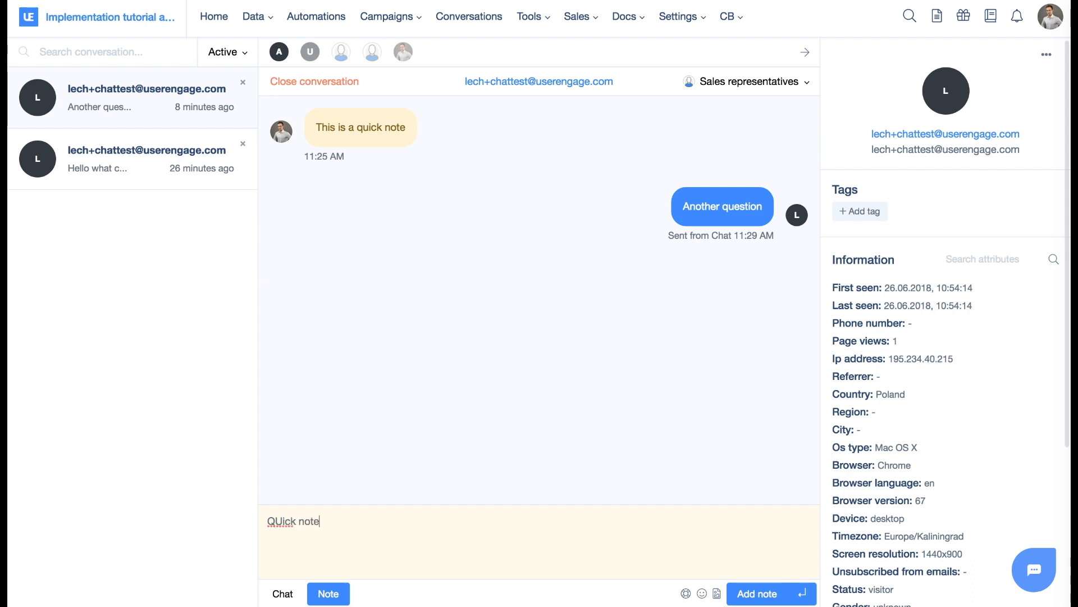
{"action": "left_click", "coordinate": [759, 594]}
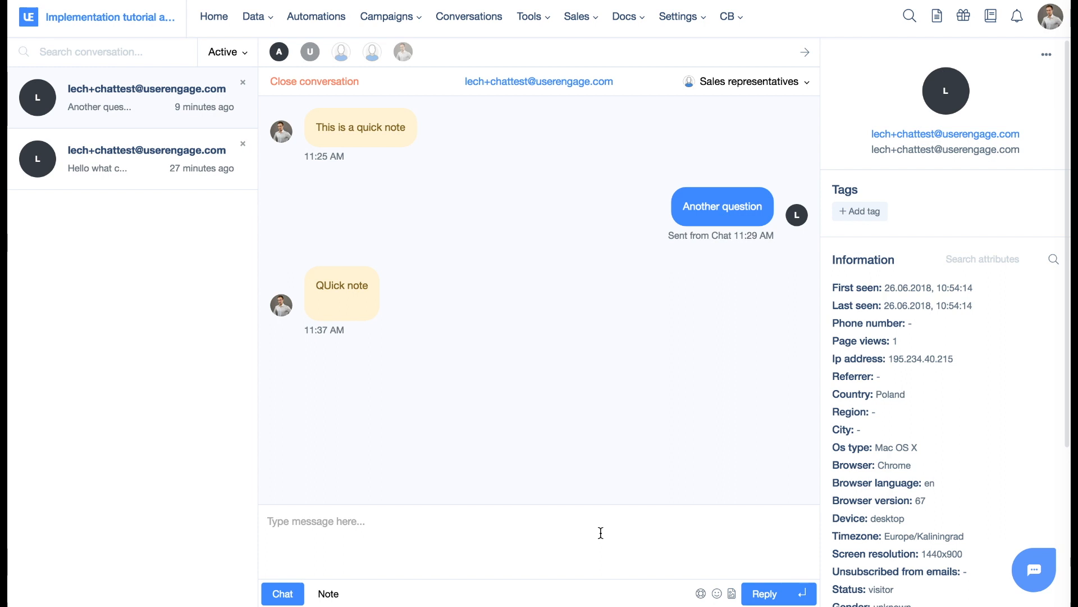
{"action": "left_click", "coordinate": [1018, 18]}
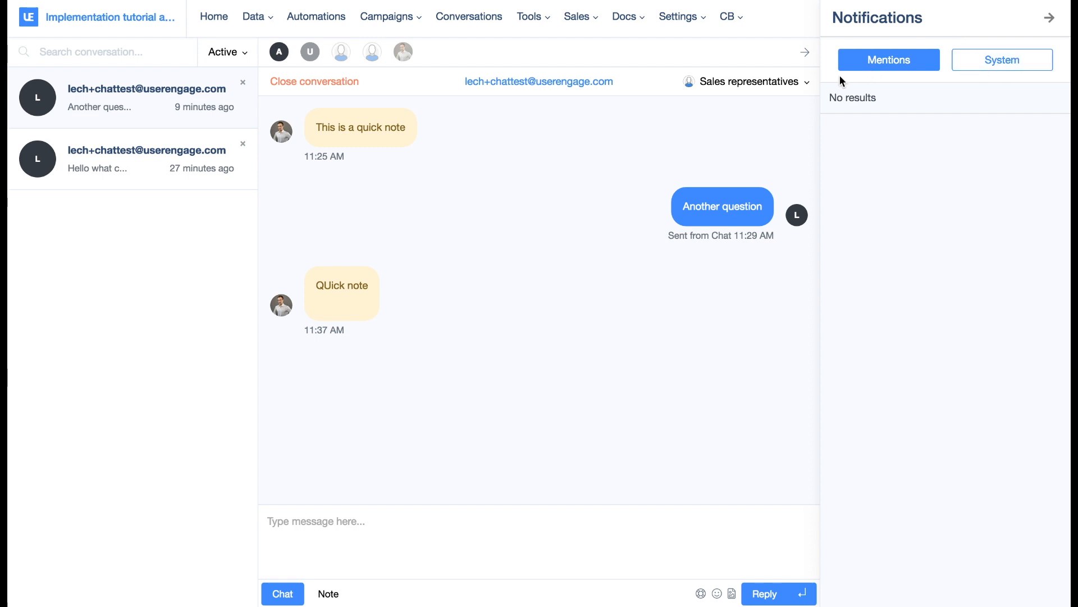
{"action": "left_click", "coordinate": [1054, 18]}
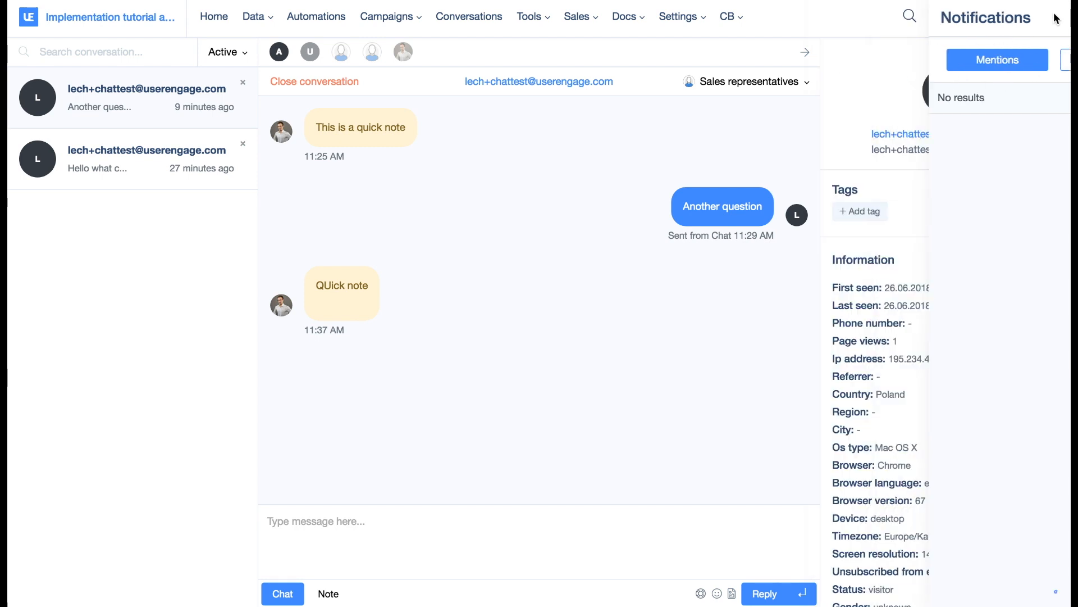
Add an internal note reading "Mention for" that tags the agent, and open the mention from the notifications.
{"action": "left_click", "coordinate": [434, 553]}
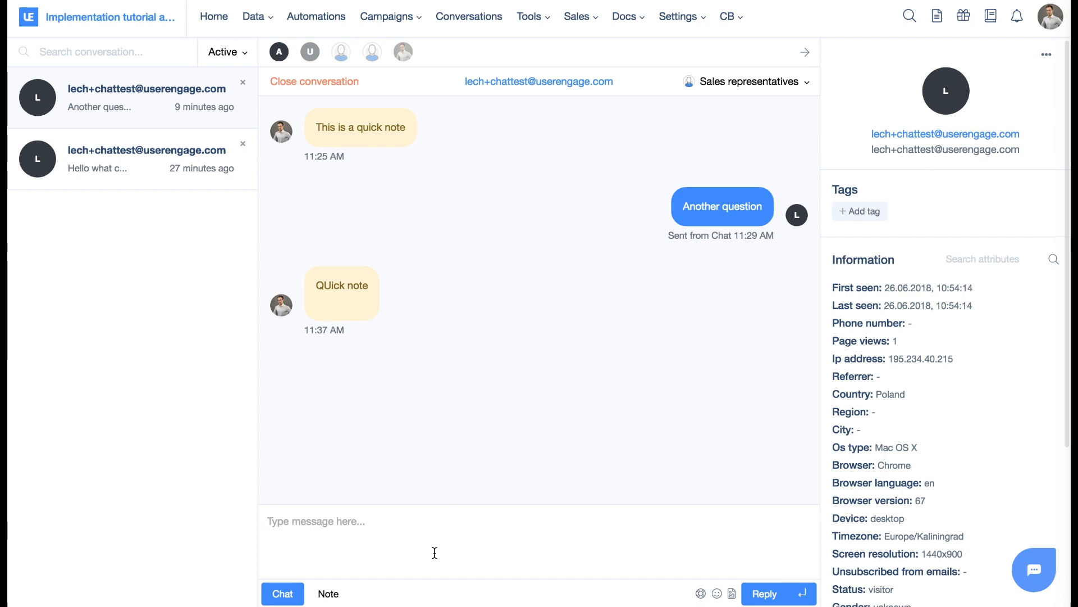
{"action": "left_click", "coordinate": [324, 595]}
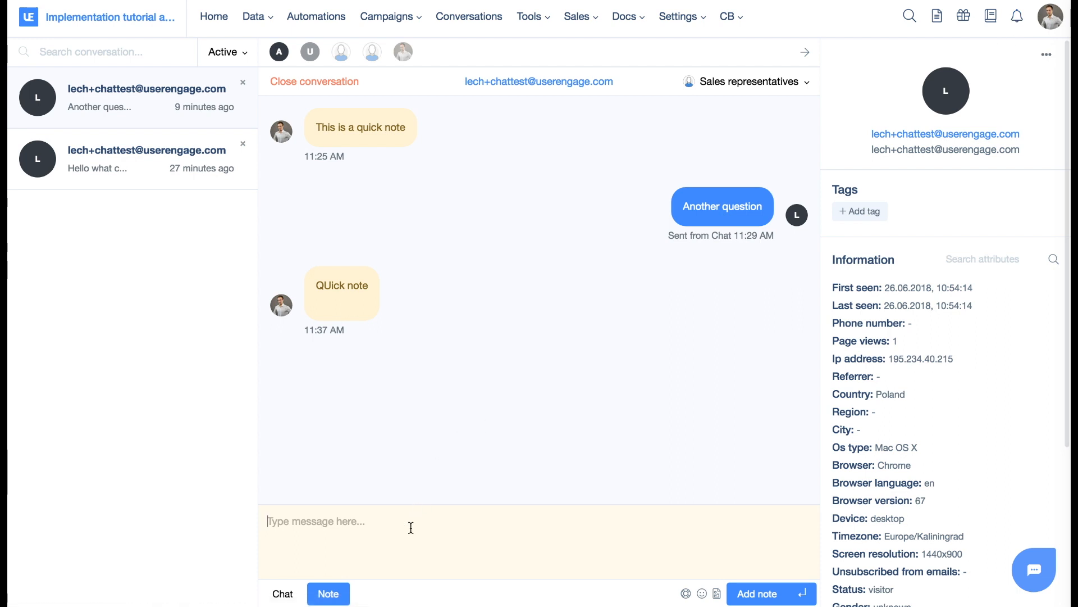
{"action": "type", "text": "Mention for @"}
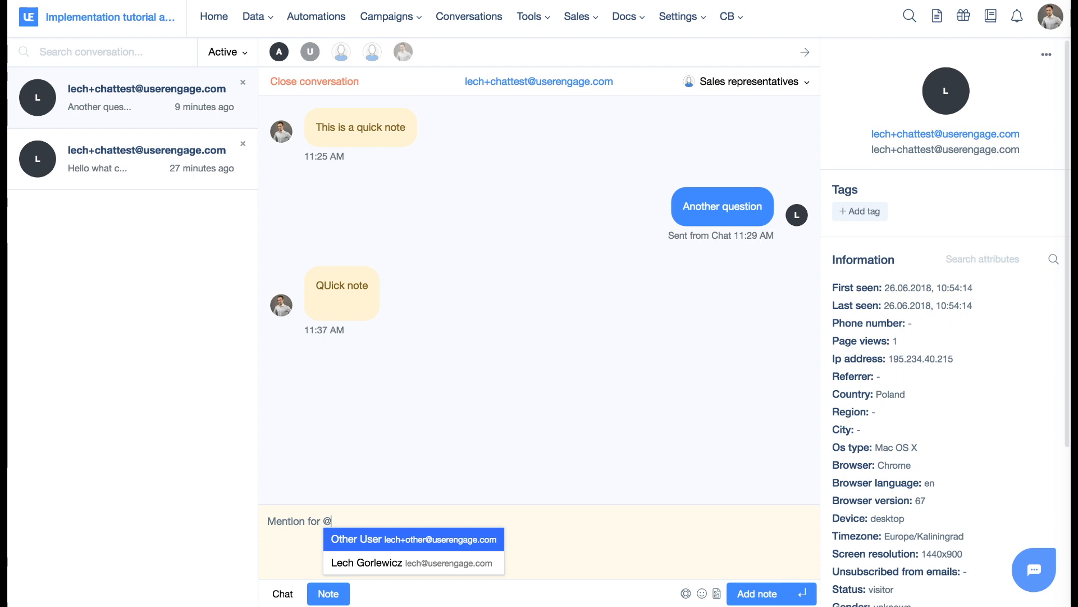
{"action": "left_click", "coordinate": [414, 563]}
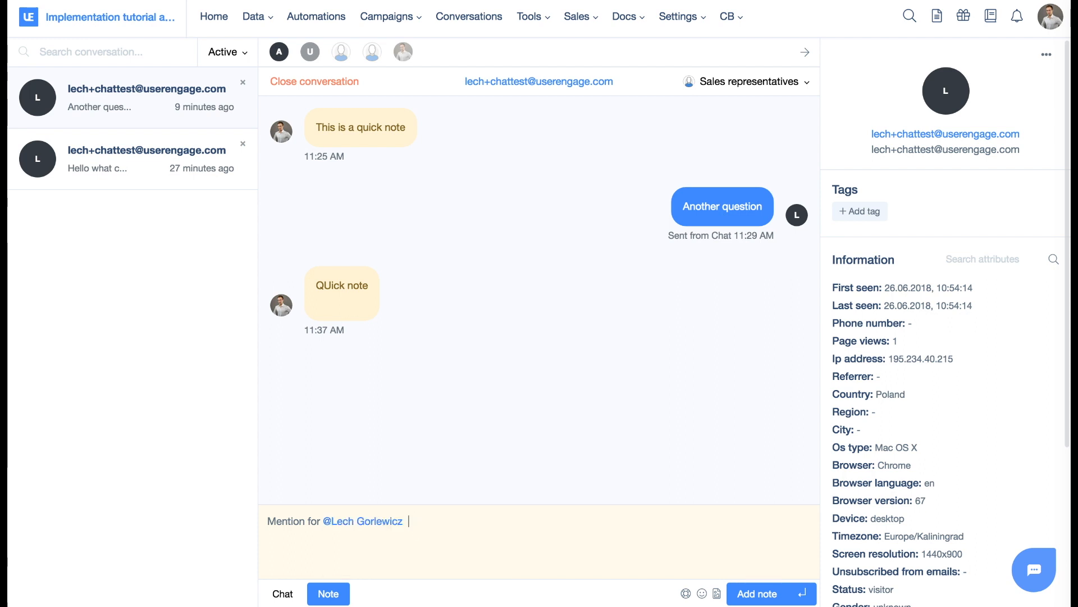
{"action": "left_click", "coordinate": [763, 594]}
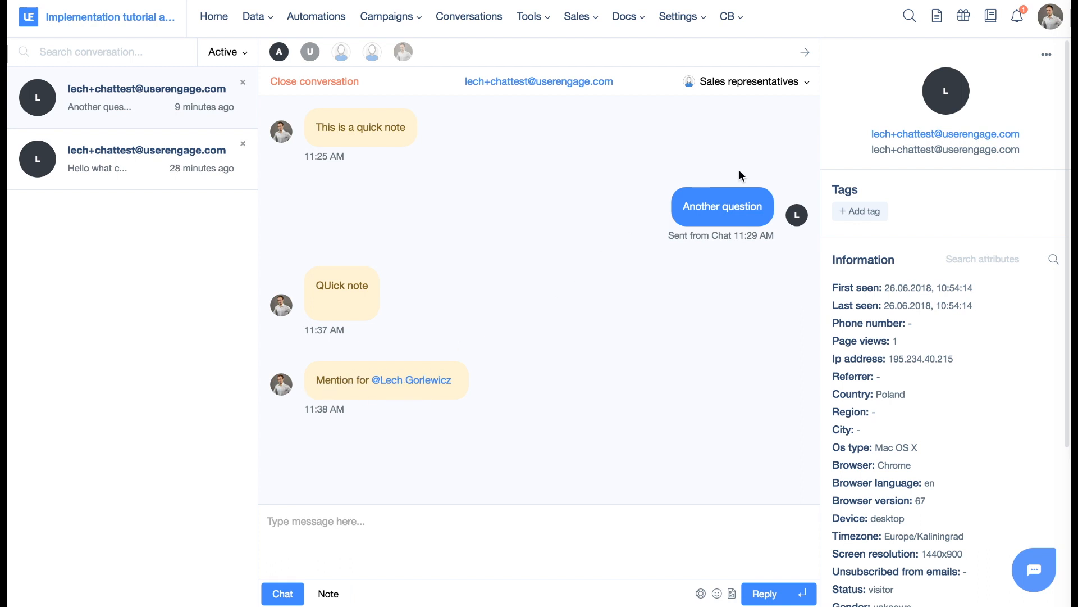
{"action": "left_click", "coordinate": [1025, 21]}
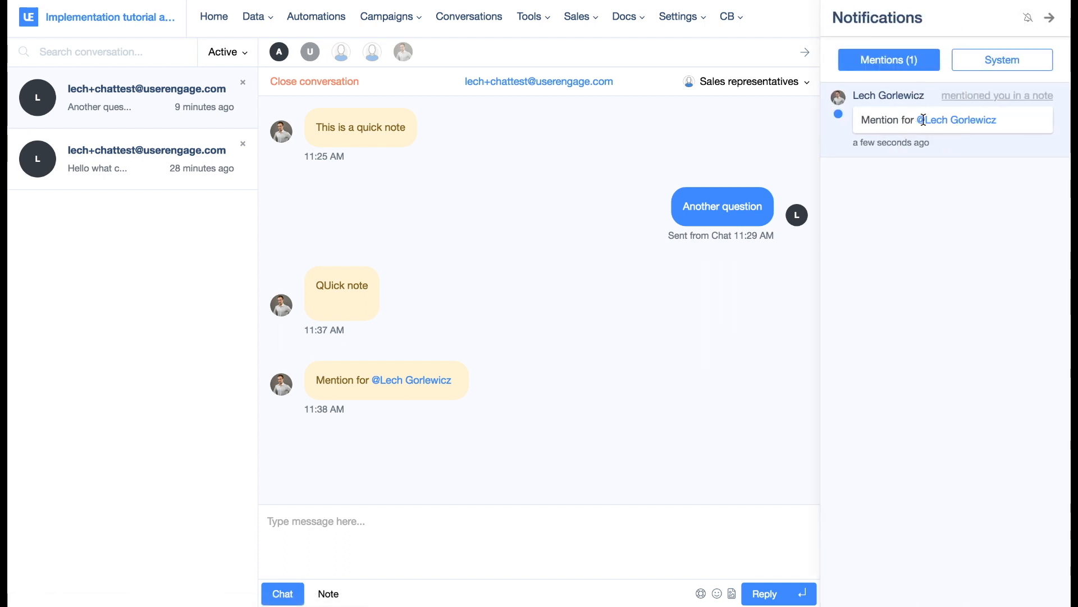
{"action": "left_click", "coordinate": [974, 99]}
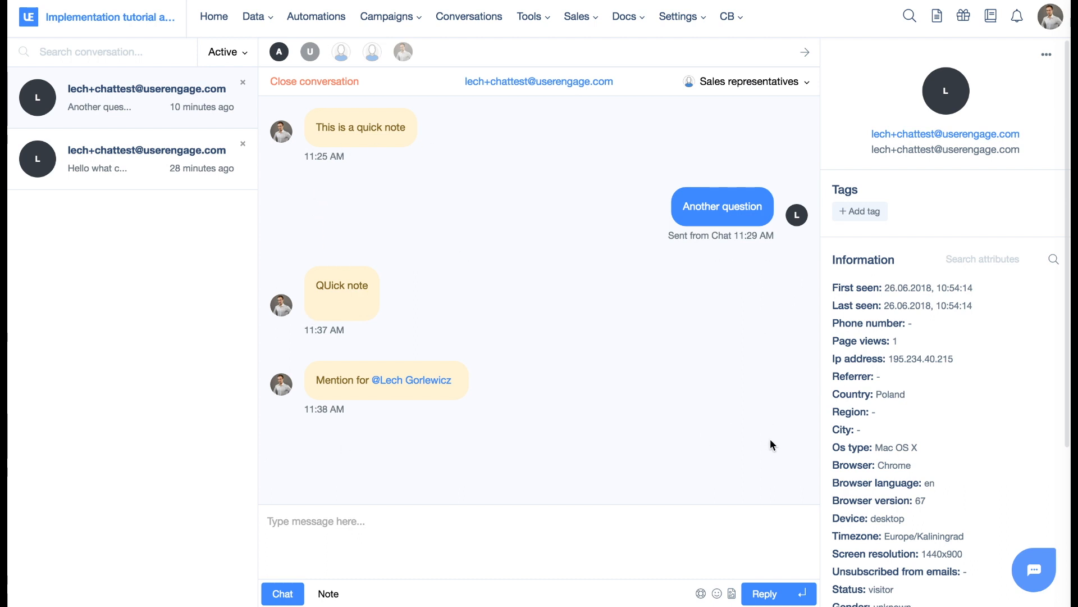
Create a default reply titled "Mentions in UserEngage" with the content "Mentions allow you to notify someone from your team about important mesages".
{"action": "left_click", "coordinate": [695, 521]}
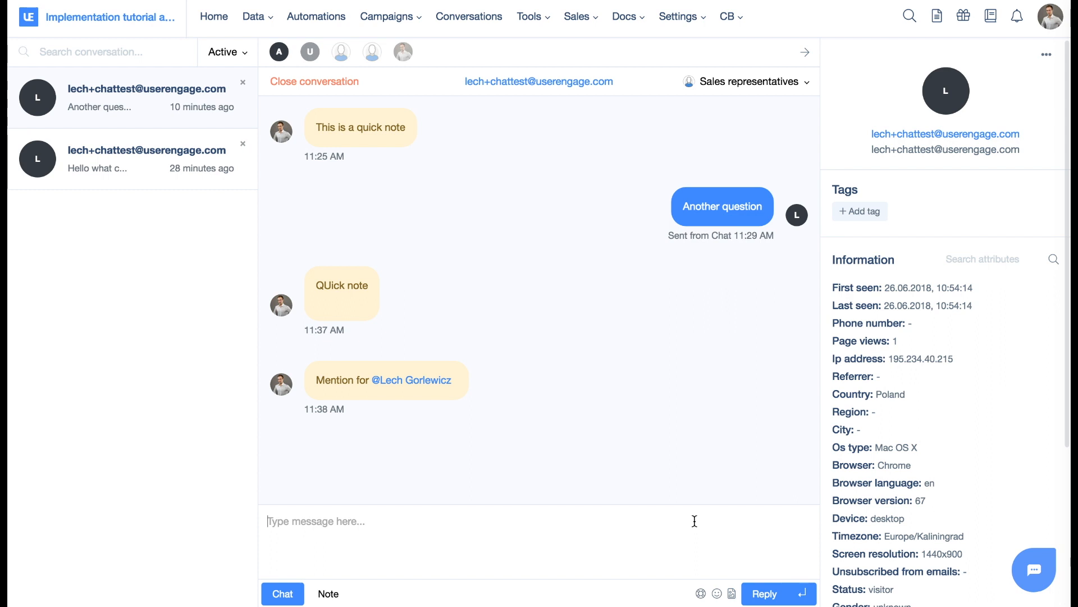
{"action": "left_click", "coordinate": [700, 593]}
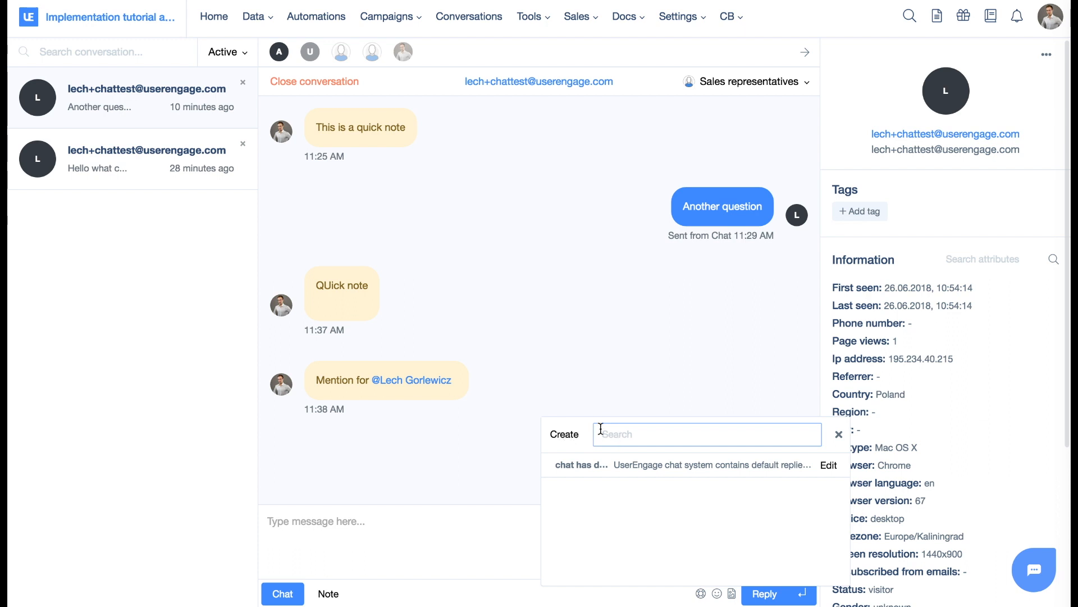
{"action": "left_click", "coordinate": [565, 442]}
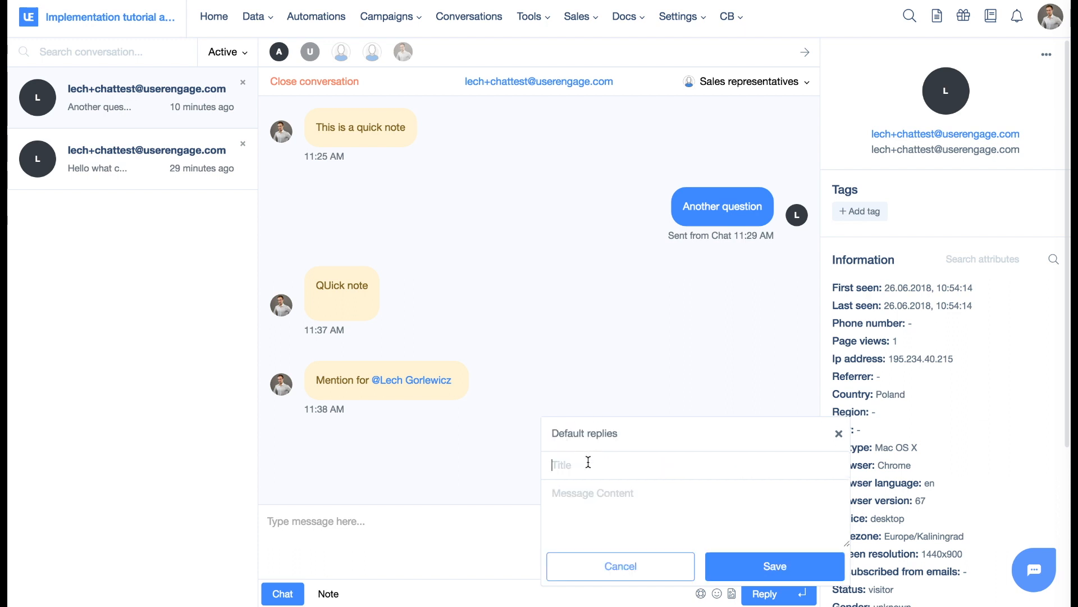
{"action": "type", "text": "Mentions in UserEngage"}
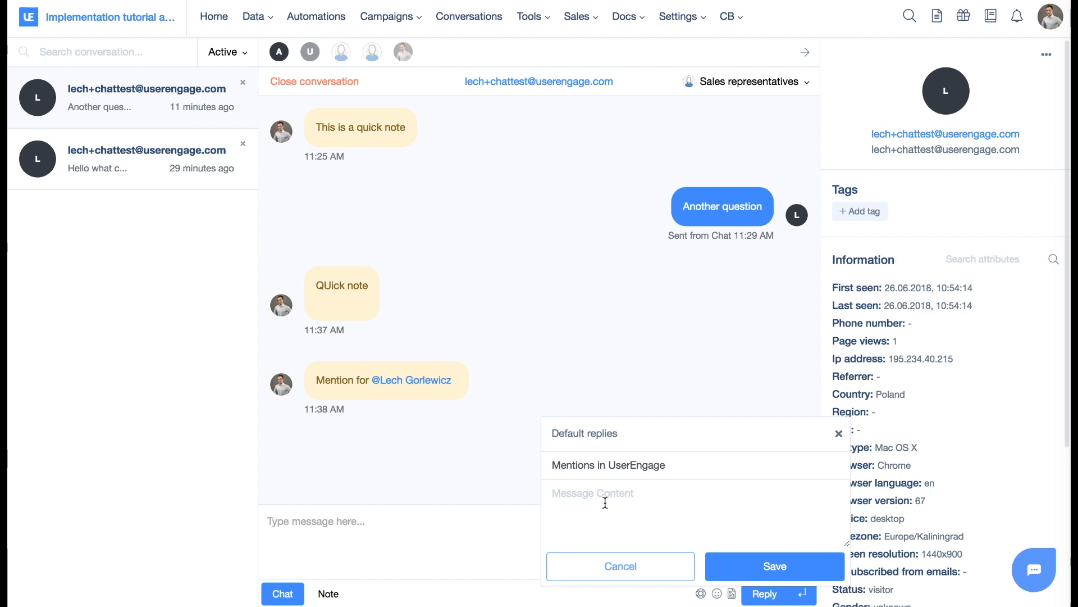
{"action": "type", "text": "Mentions allow you to notify someone from your team about important mesages"}
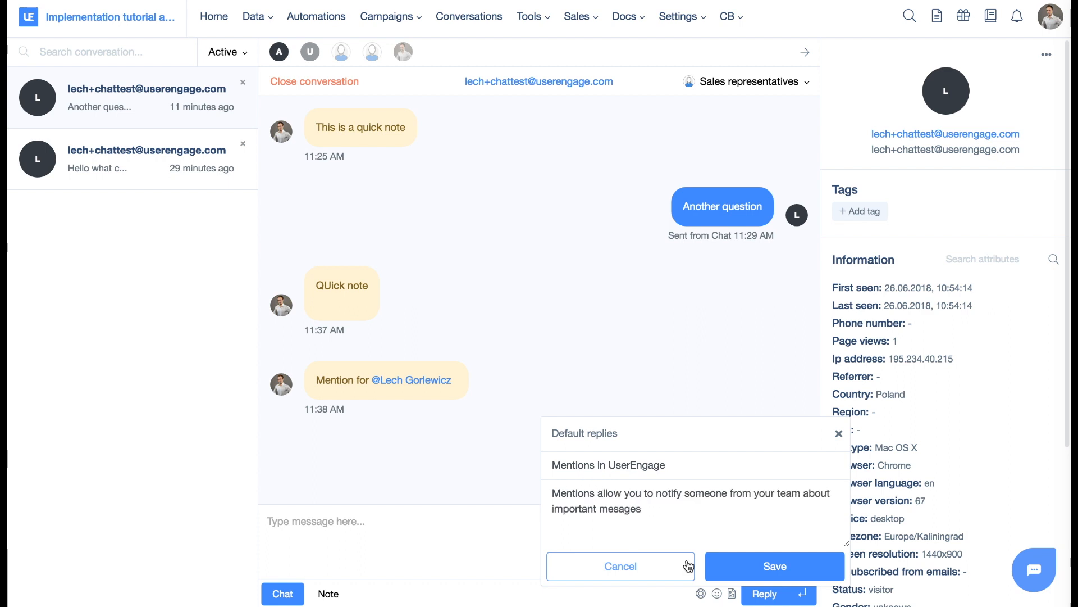
{"action": "left_click", "coordinate": [722, 567]}
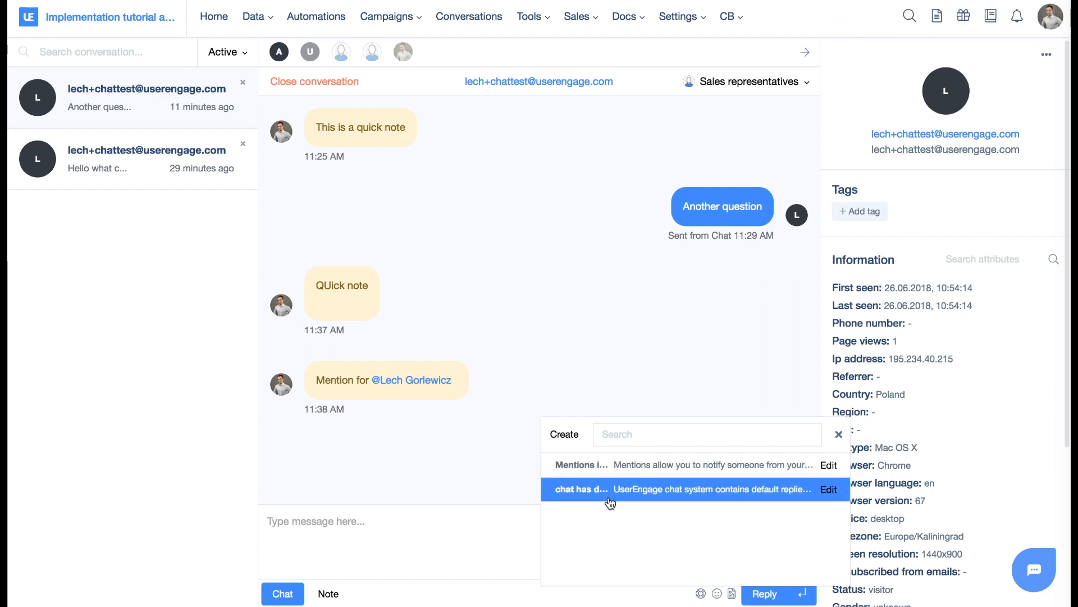
Insert the "Mentions in UserEngage" default reply into the chat message, and clear the message text.
{"action": "left_click", "coordinate": [637, 477]}
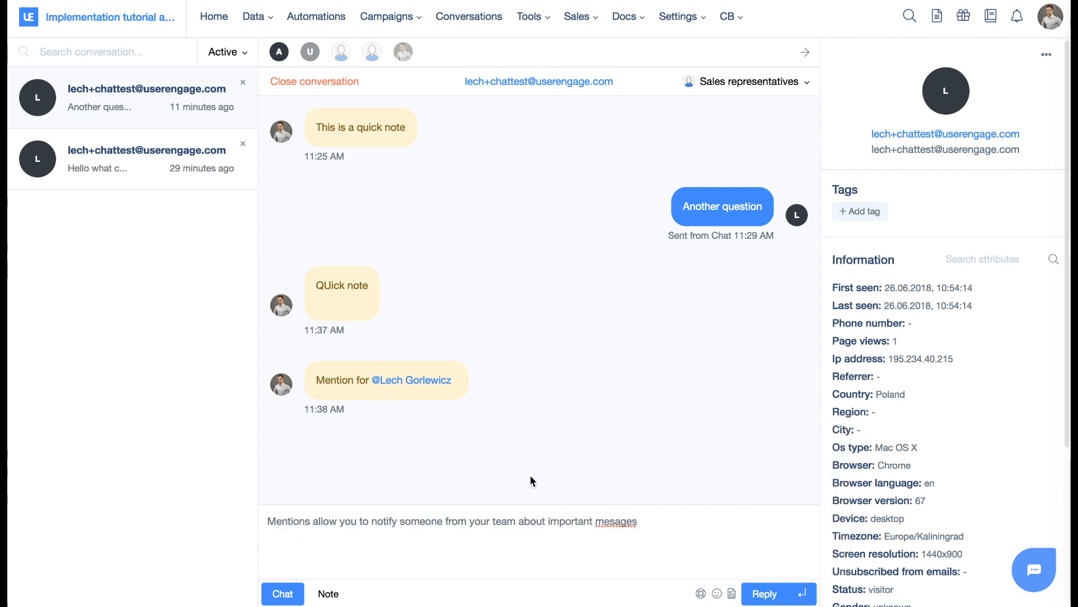
{"action": "left_click", "coordinate": [424, 527]}
{"action": "key", "text": "ctrl+a"}
{"action": "key", "text": "BackSpace"}
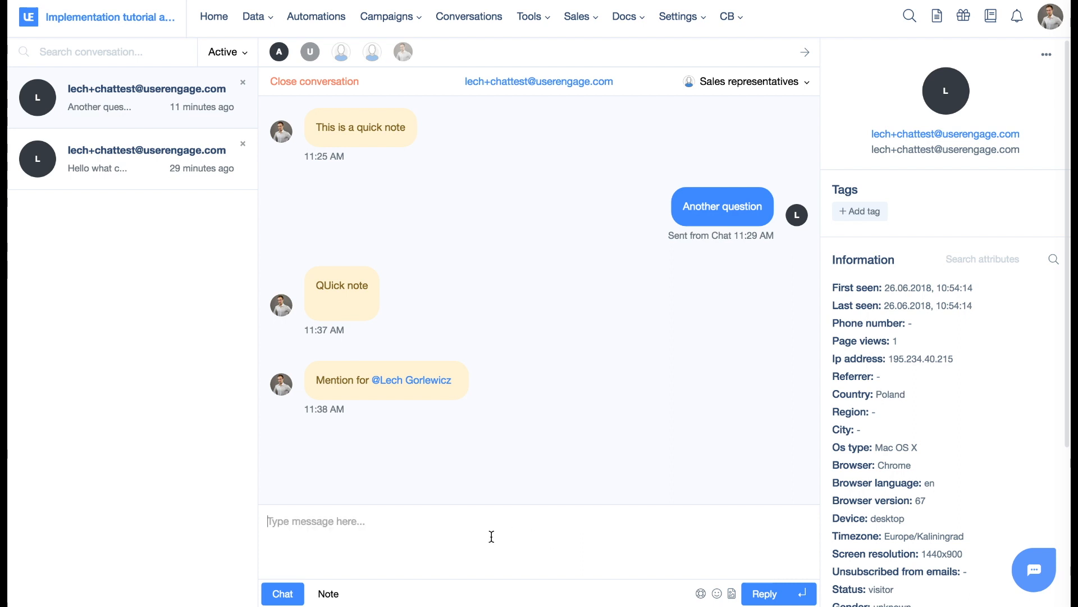
Enter # in the chat message to call up the default replies, search them for "chat", and clear the search.
{"action": "type", "text": "#"}
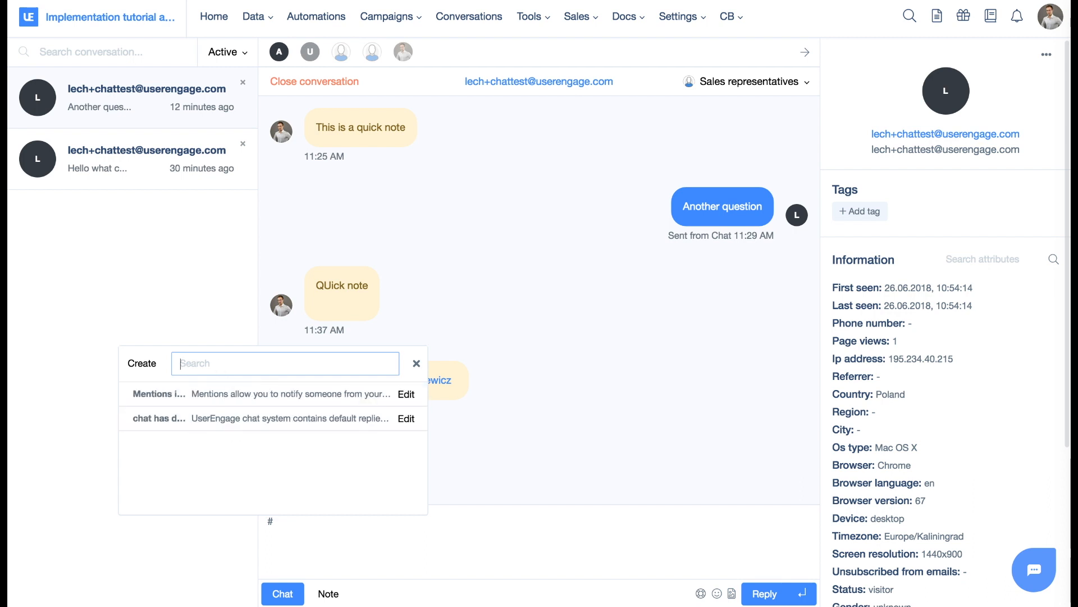
{"action": "type", "text": "chat"}
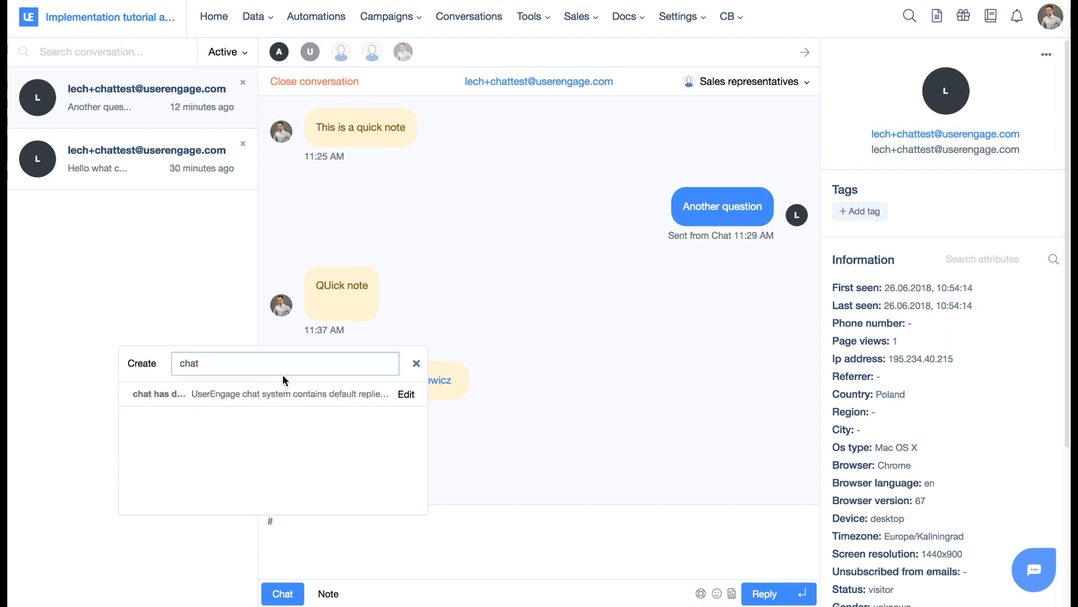
{"action": "key", "text": "BackSpace"}
{"action": "key", "text": "BackSpace"}
{"action": "key", "text": "BackSpace"}
{"action": "key", "text": "BackSpace"}
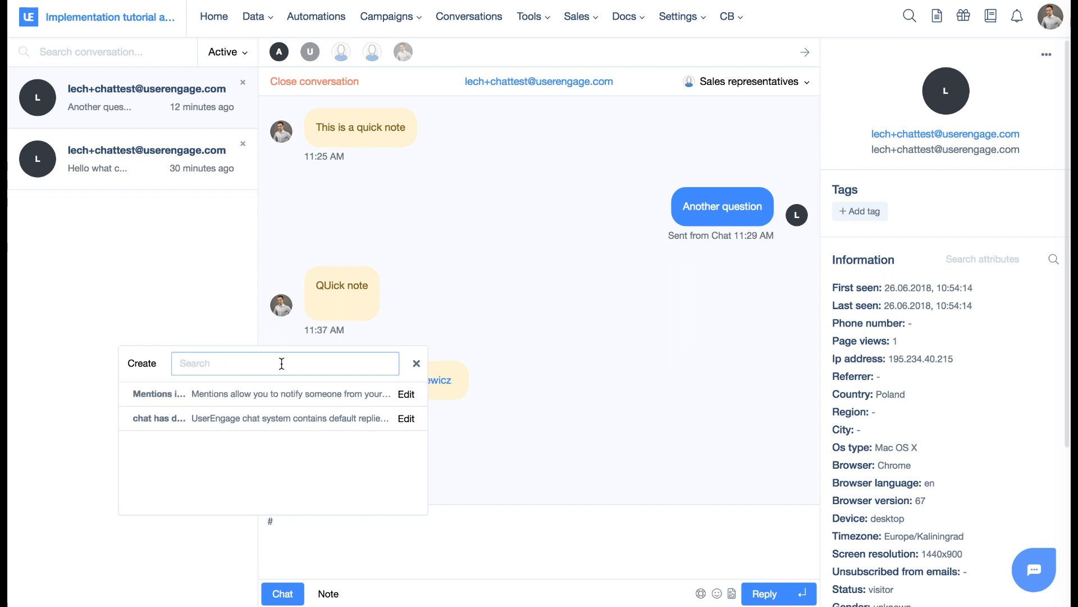
Search the default replies for "Mention".
{"action": "type", "text": "mention"}
{"action": "key", "text": "BackSpace"}
{"action": "key", "text": "BackSpace"}
{"action": "key", "text": "BackSpace"}
{"action": "key", "text": "BackSpace"}
{"action": "key", "text": "BackSpace"}
{"action": "key", "text": "BackSpace"}
{"action": "key", "text": "BackSpace"}
{"action": "type", "text": "Menti"}
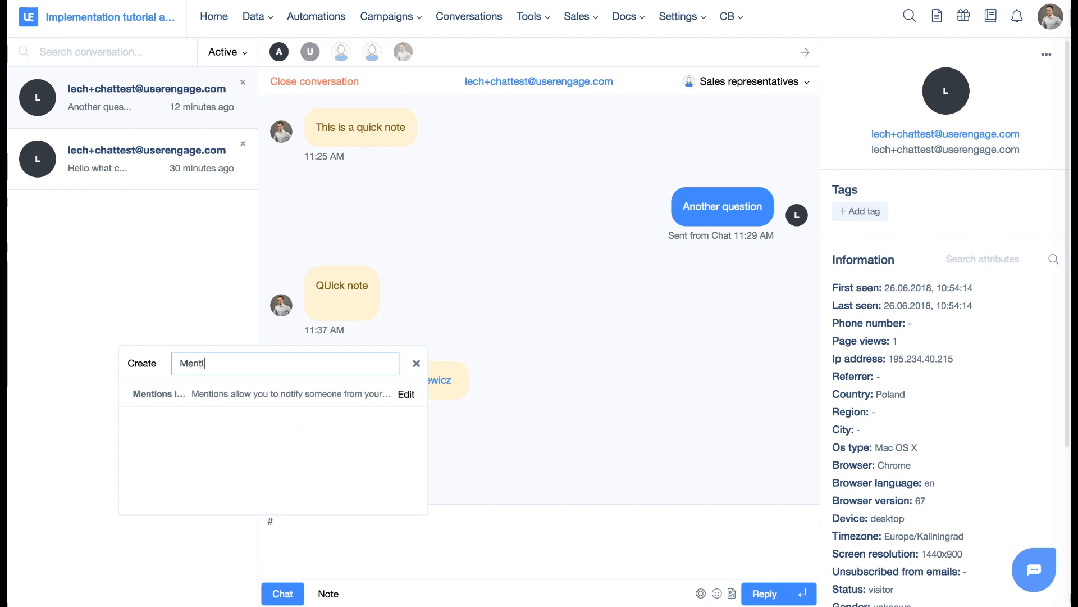
{"action": "type", "text": "n"}
{"action": "key", "text": "BackSpace"}
{"action": "key", "text": "BackSpace"}
{"action": "type", "text": "ion"}
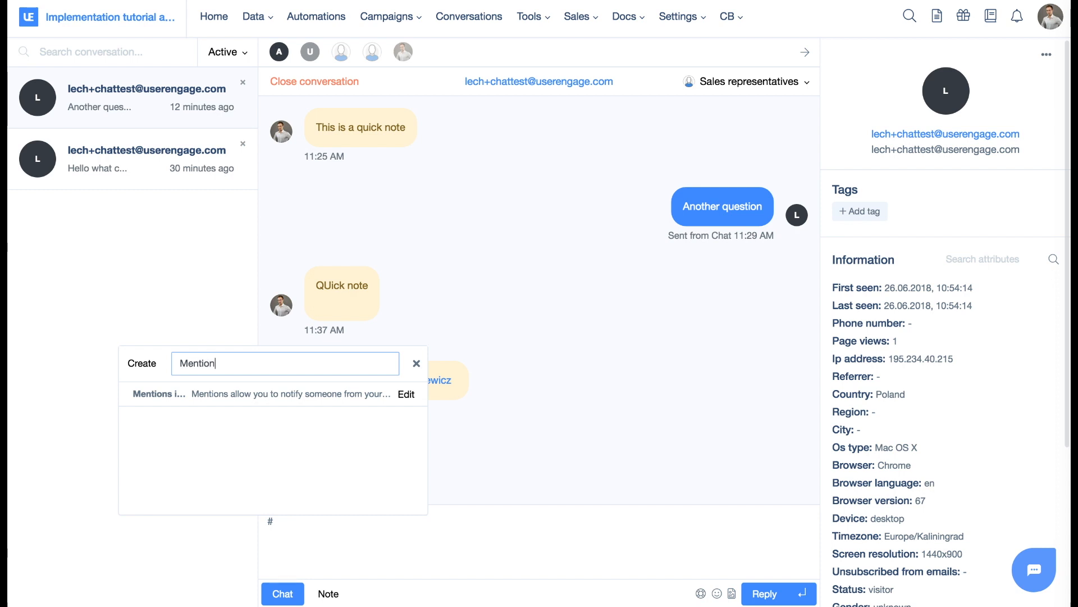